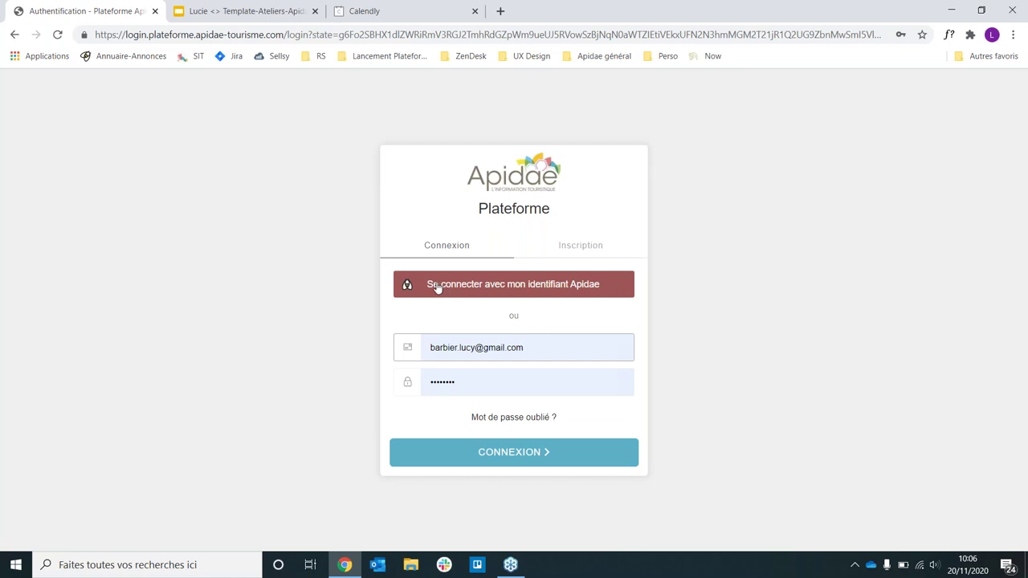
Sign in to the platform with the Apidae identifier, using the credentials already filled in
click(437, 288)
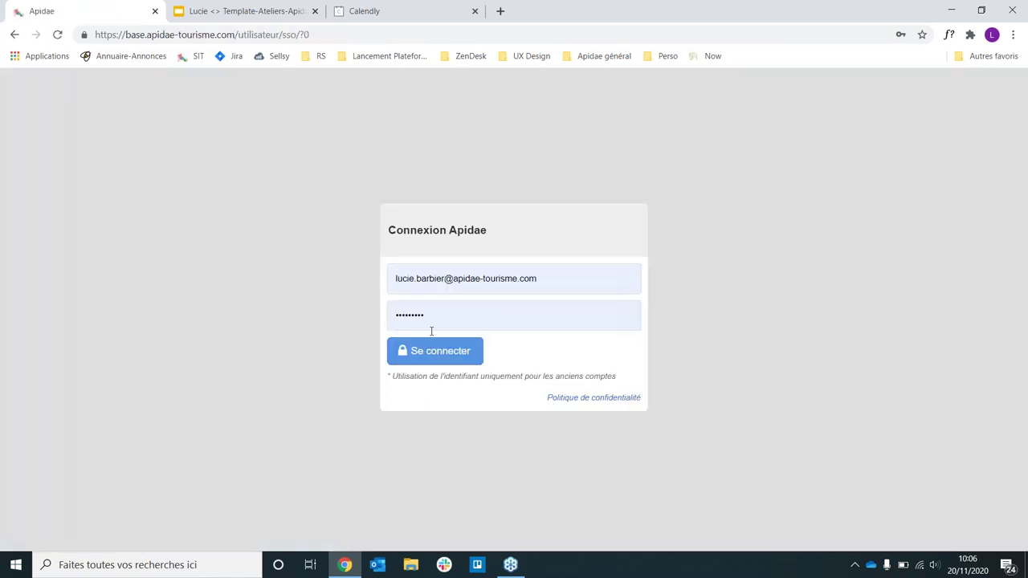
click(432, 359)
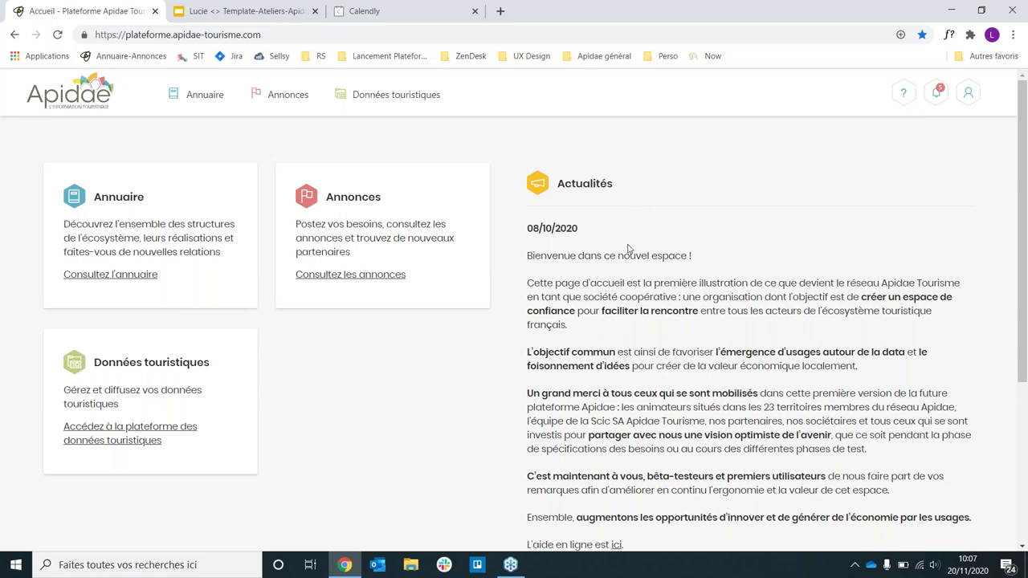
scroll(853, 292, down, 1)
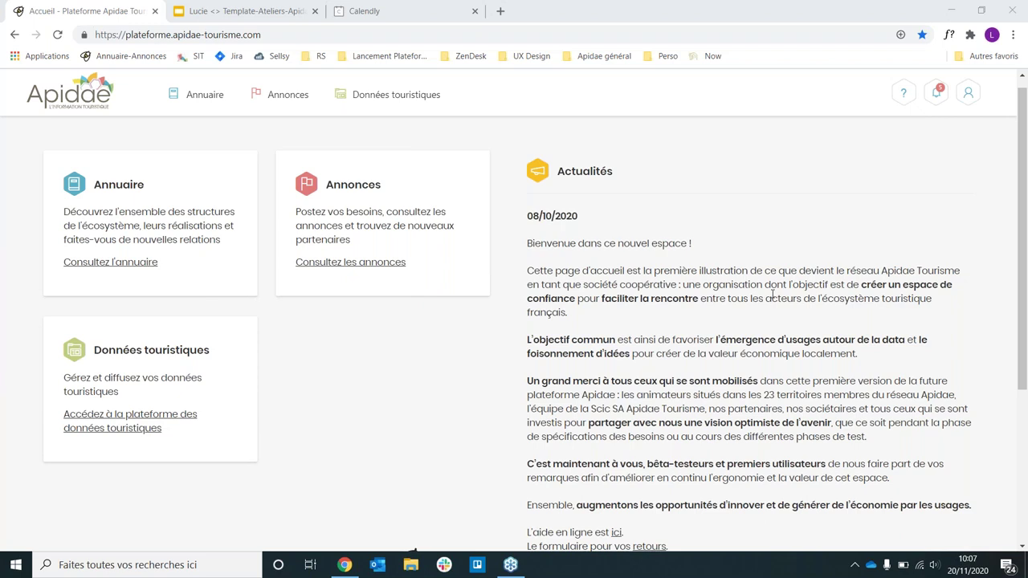
Open the Annuaire from the home page and look through its list of structures
click(124, 269)
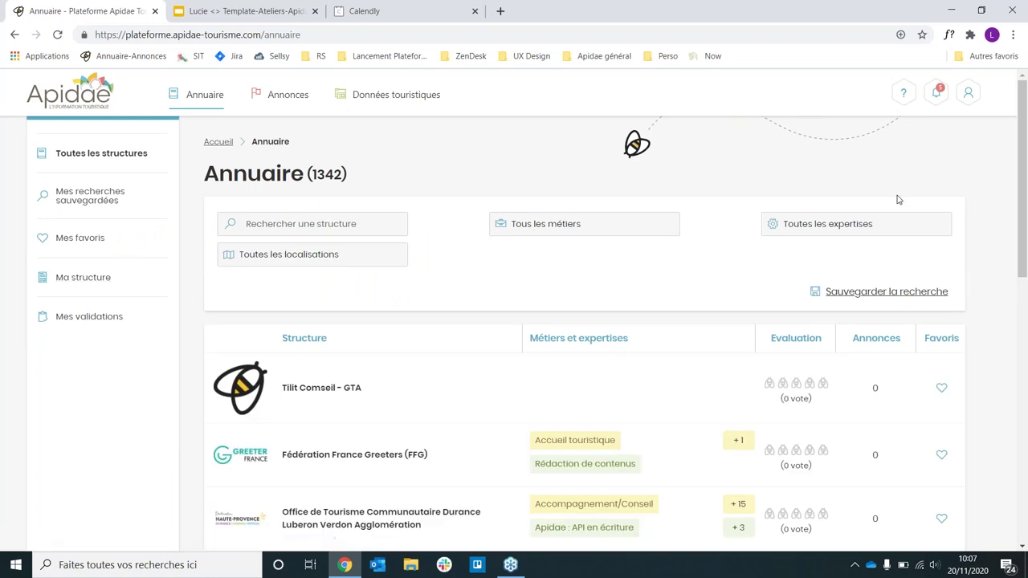
scroll(943, 303, down, 1)
scroll(943, 303, down, 3)
scroll(944, 303, up, 2)
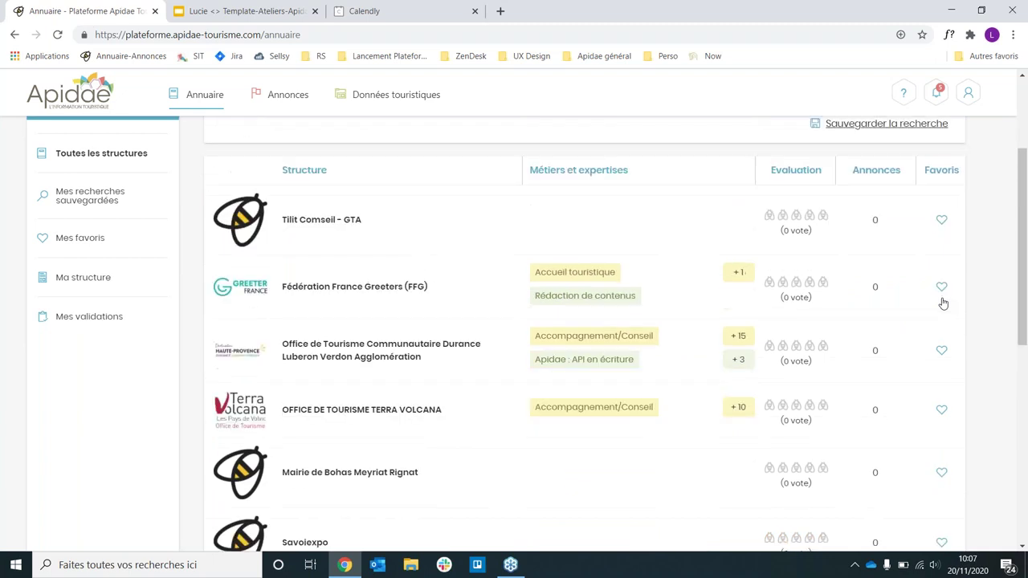
scroll(944, 302, up, 3)
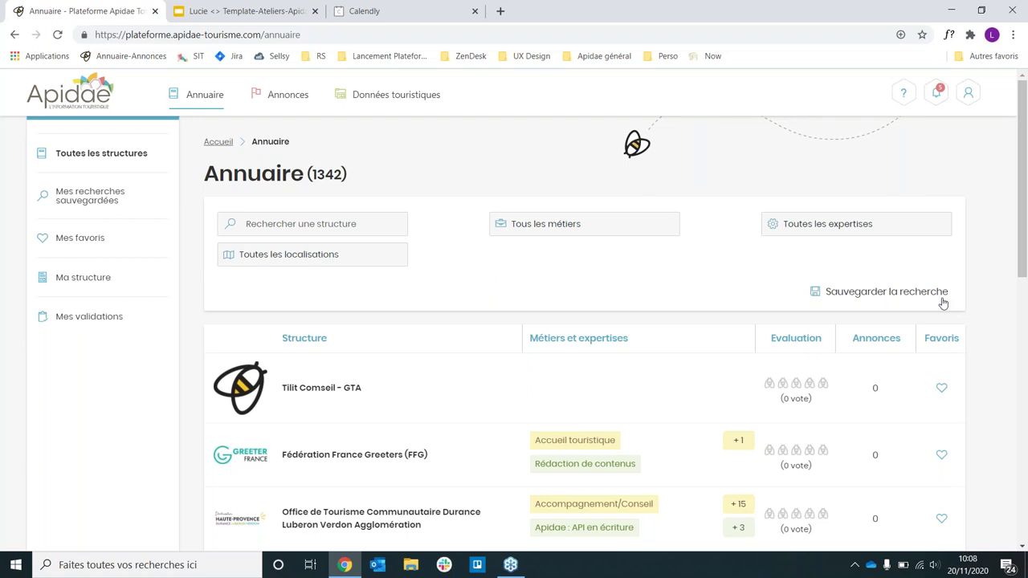
Search the directory for "apidae" and clear the search text
click(371, 223)
text(apidae)
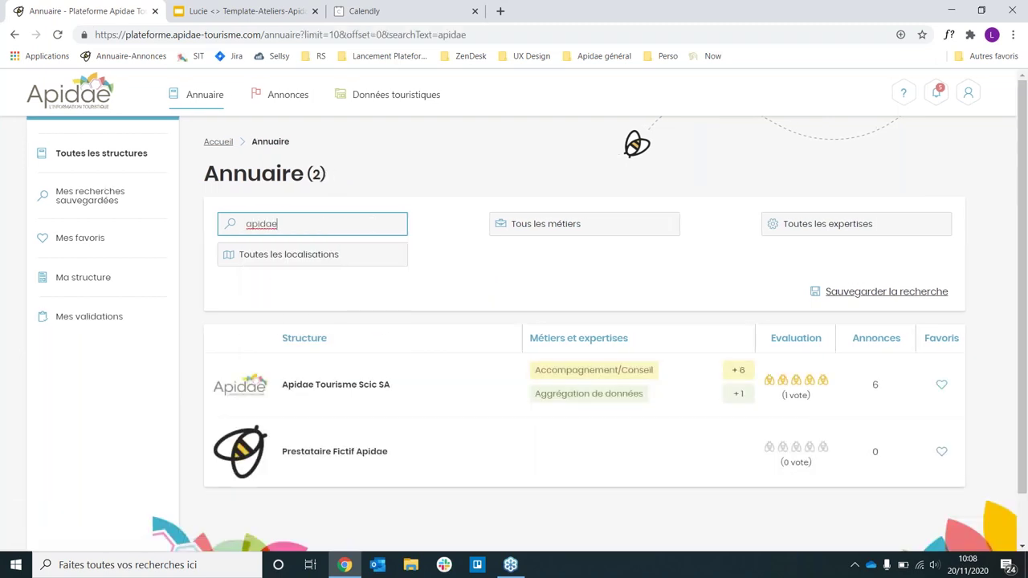
double_click(253, 227)
key(BackSpace)
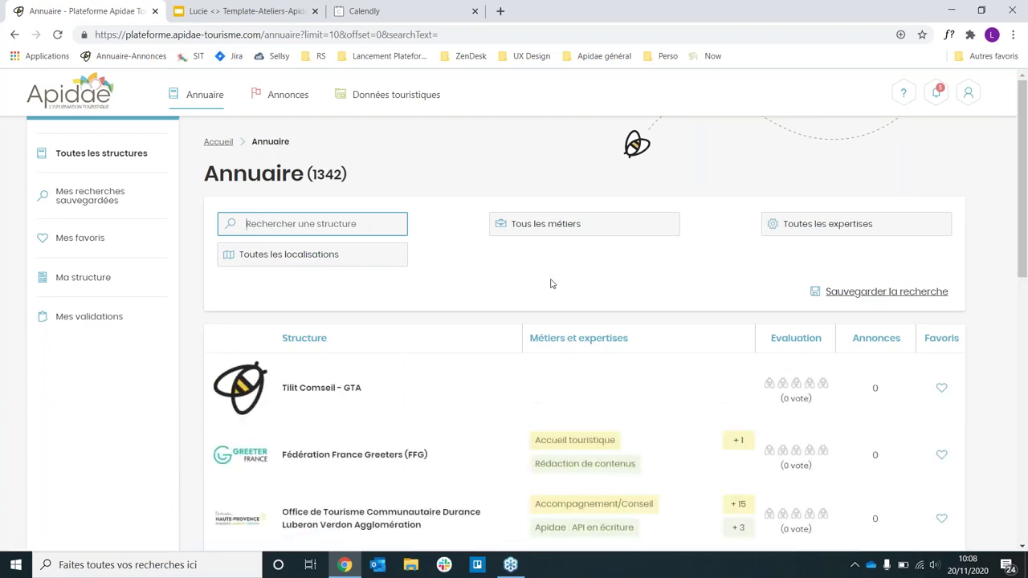
Filter the directory by the Accompagnement/Conseil métier and remove that filter
click(592, 225)
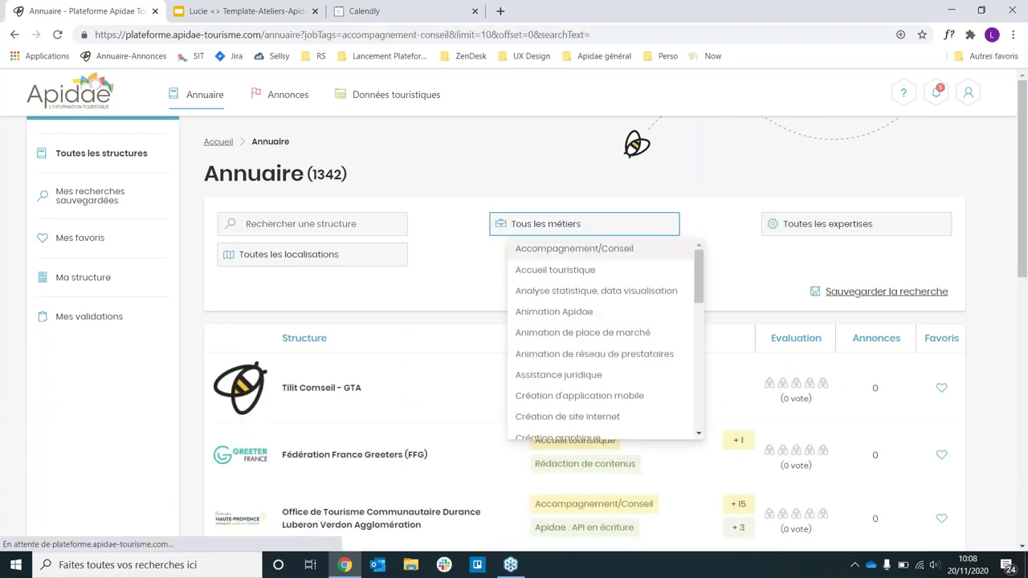
click(581, 249)
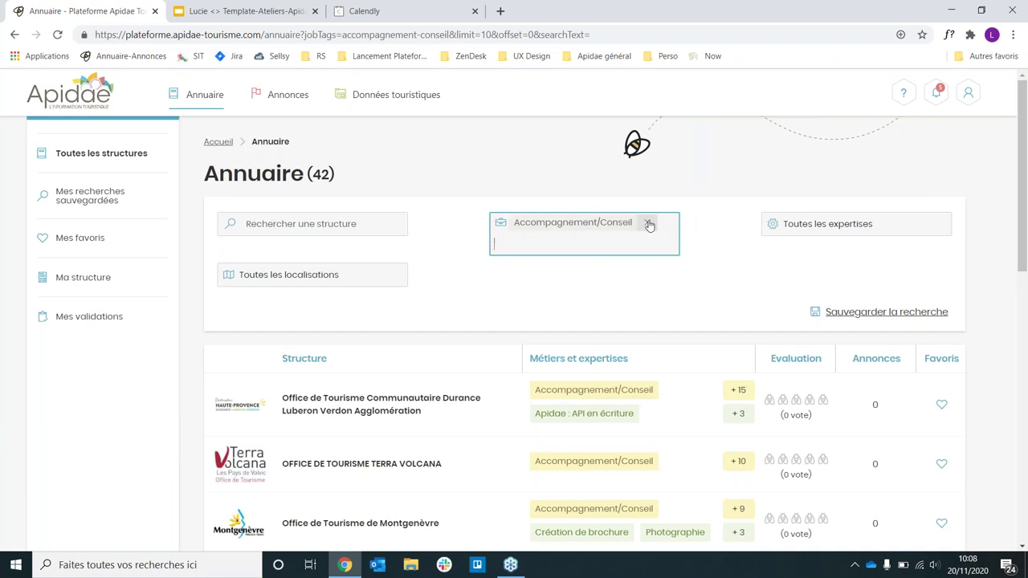
click(647, 223)
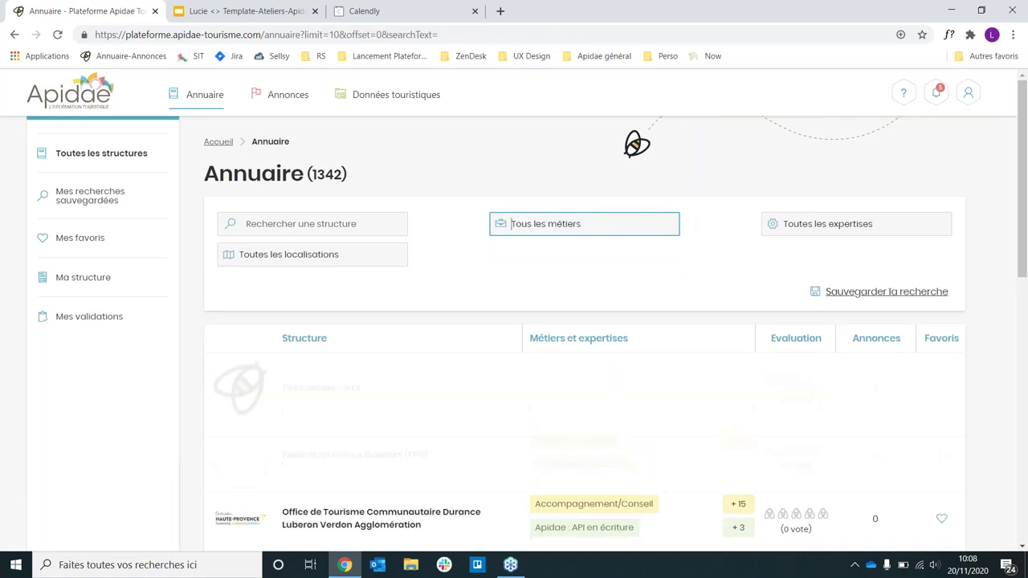
Temporarily filter the directory by the Affichage de fond de carte expertise and view the location filter options
click(836, 227)
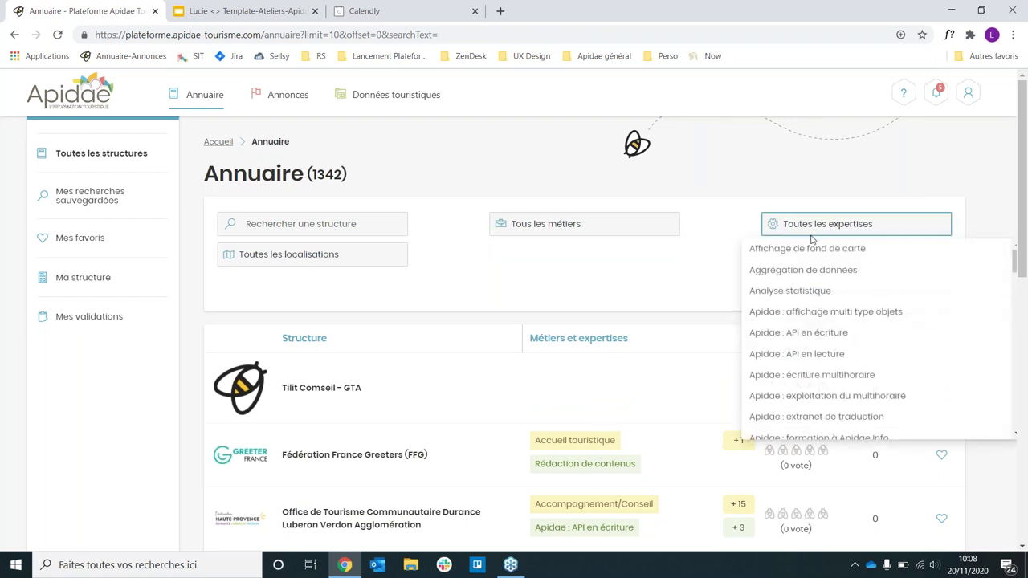
click(804, 252)
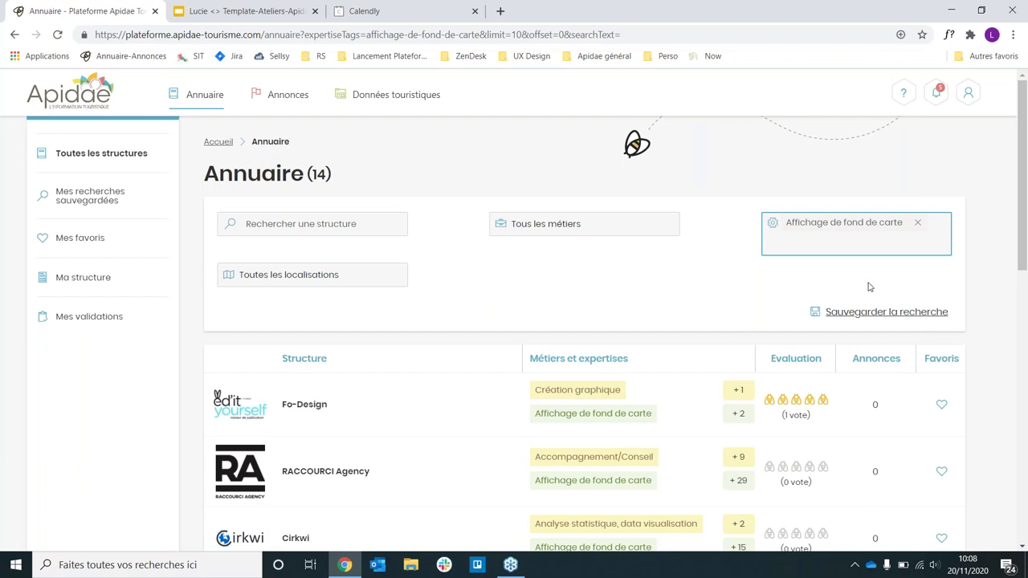
click(918, 224)
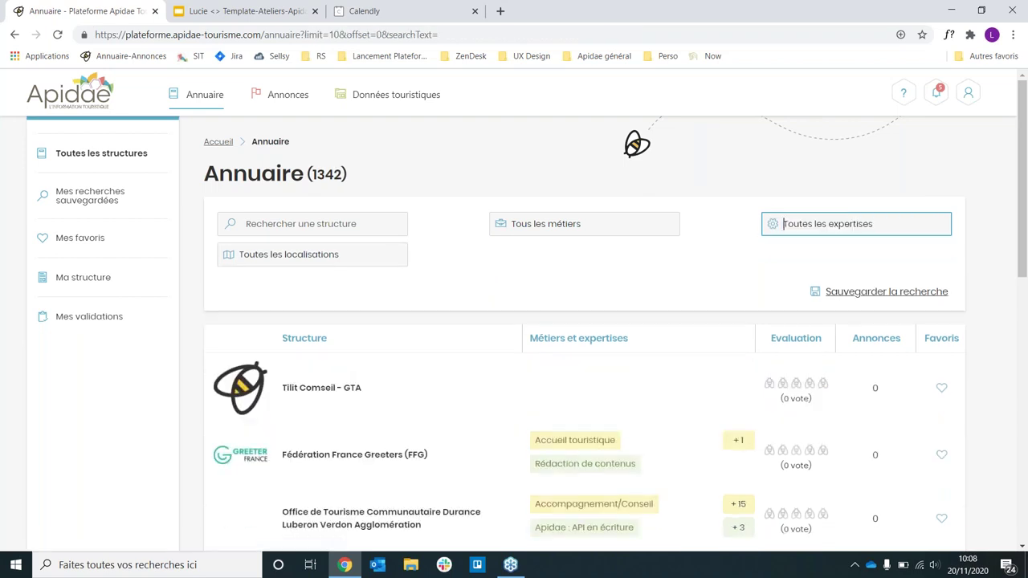
click(325, 256)
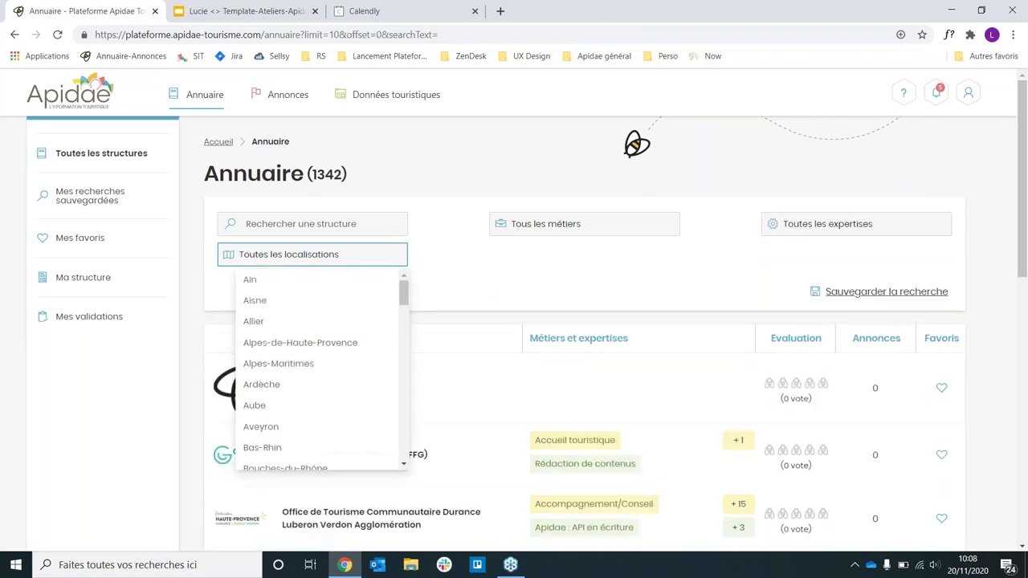
click(517, 271)
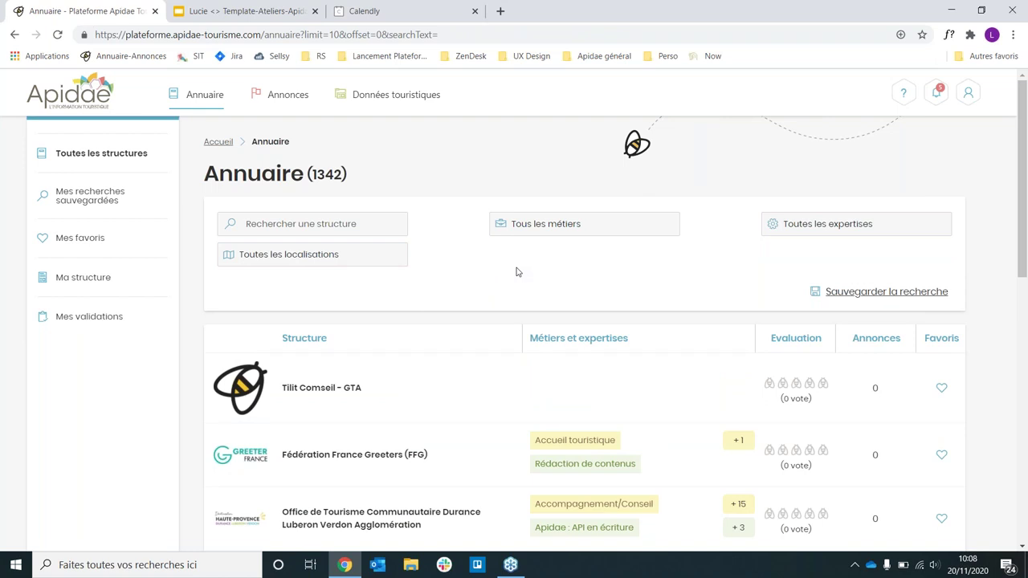
Filter the directory by the Accompagnement/Conseil métier and save the search as "veille", visible to all users of the structure
click(561, 226)
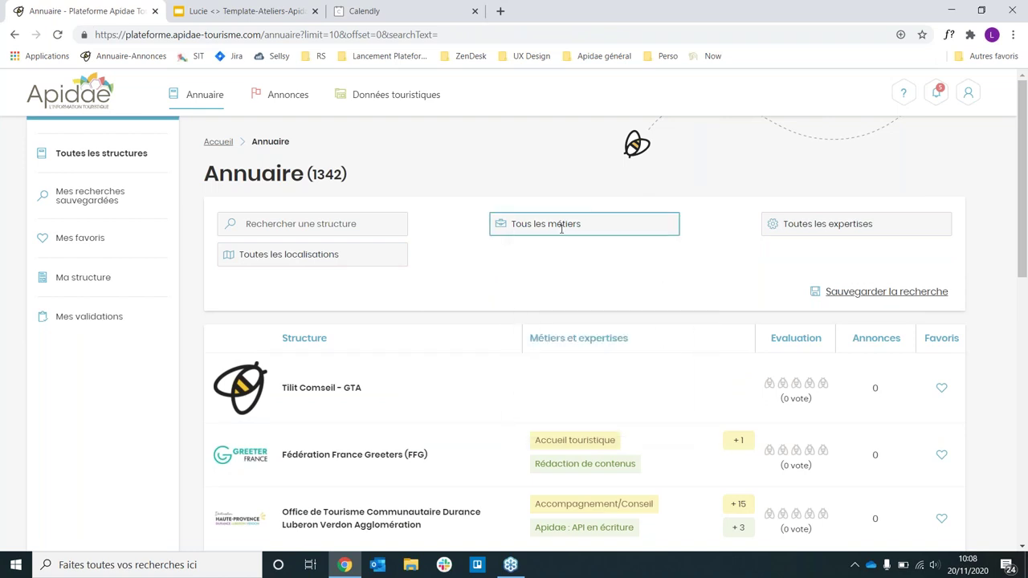
click(563, 246)
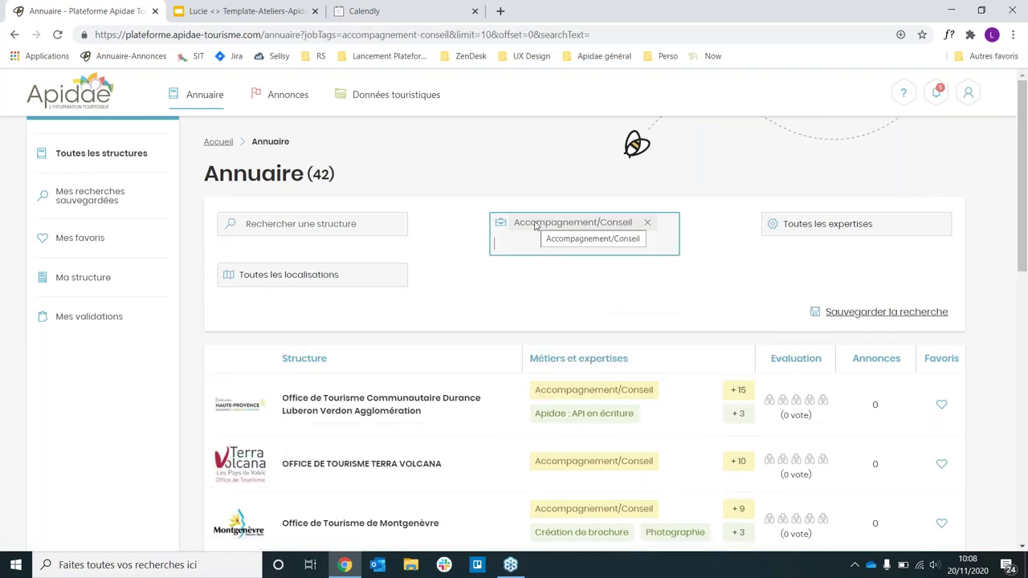
click(864, 312)
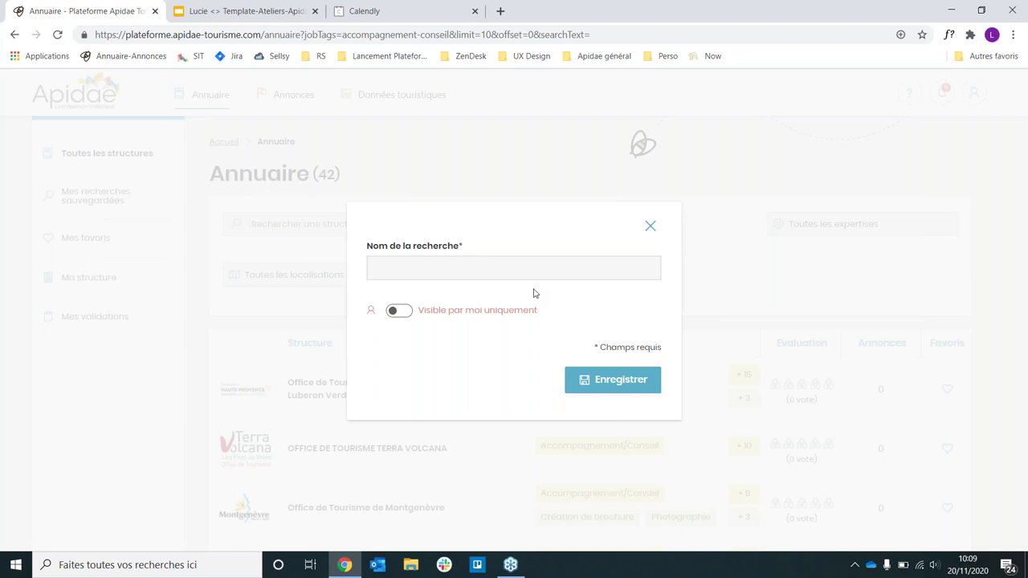
click(473, 268)
text(veille)
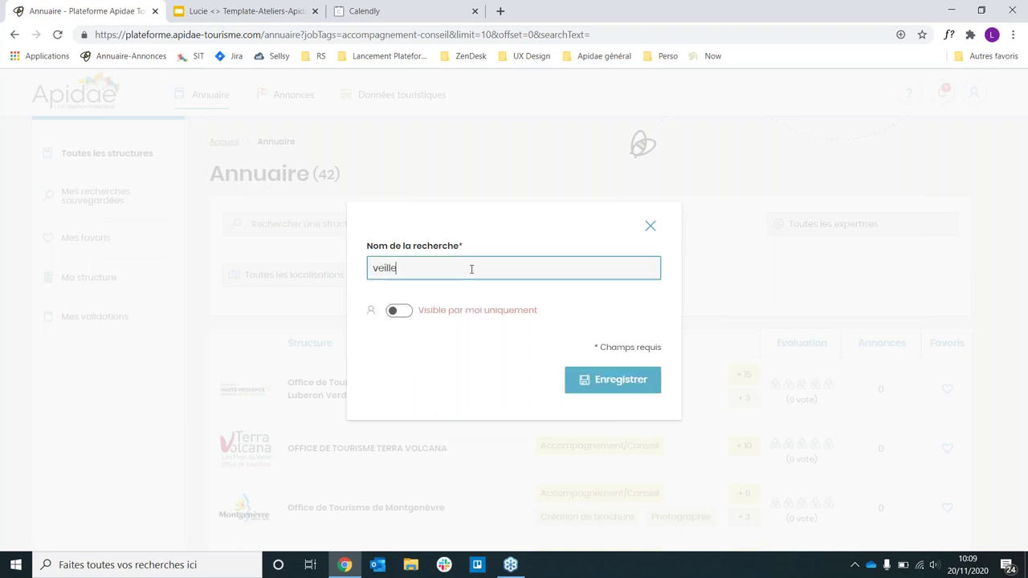
click(408, 316)
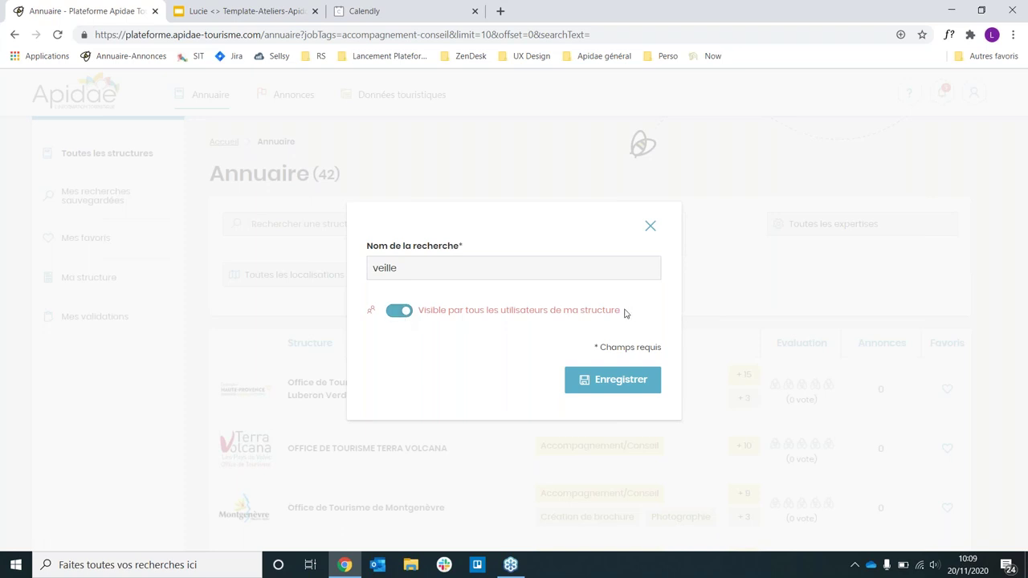
click(615, 378)
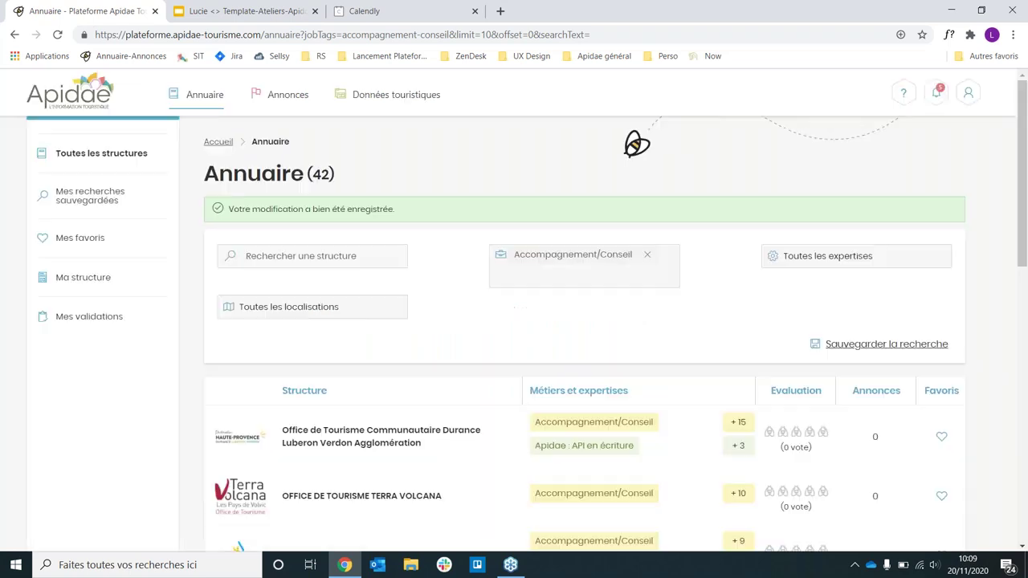
View the saved directory searches and the list of notifications
click(91, 193)
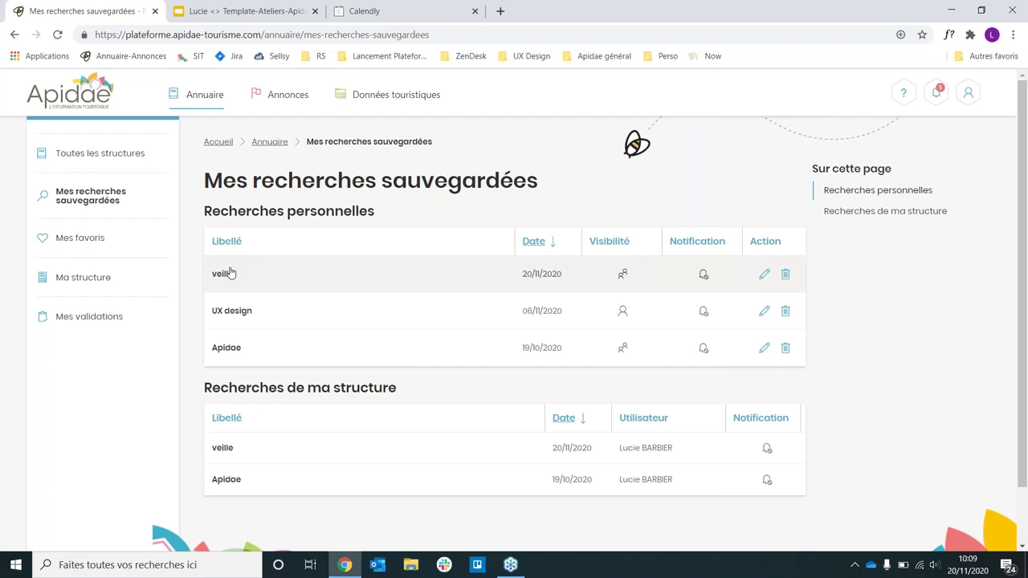
click(936, 94)
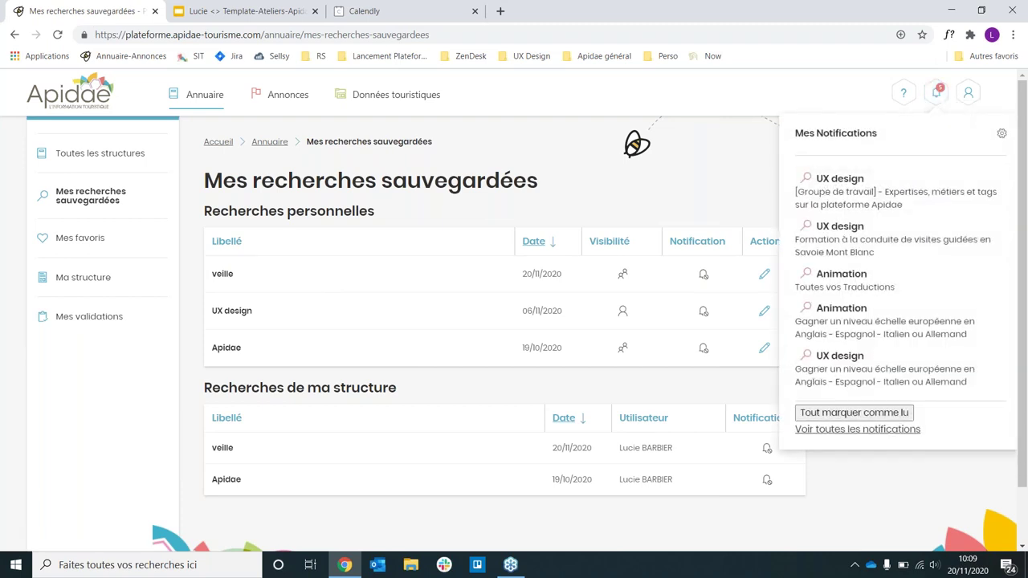
click(936, 93)
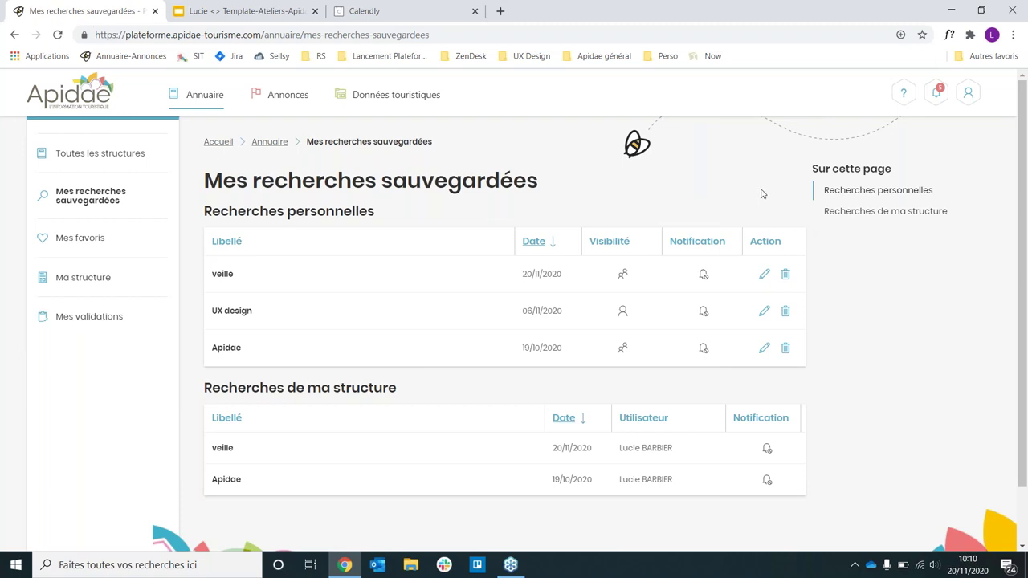
Return to the full list of structures and add Office de Tourisme de la Grande Plagne to the favourites
click(93, 156)
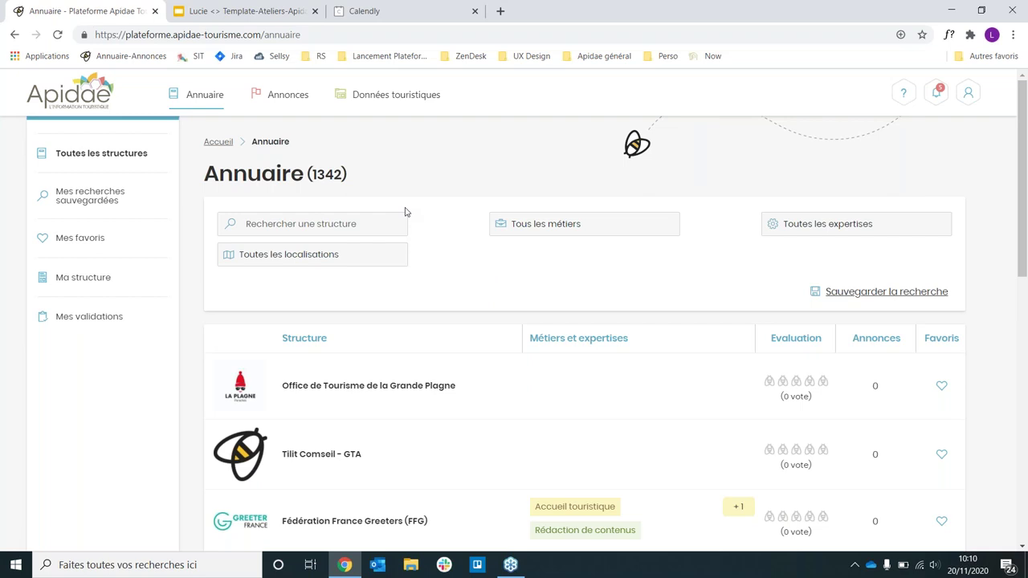
scroll(405, 212, down, 2)
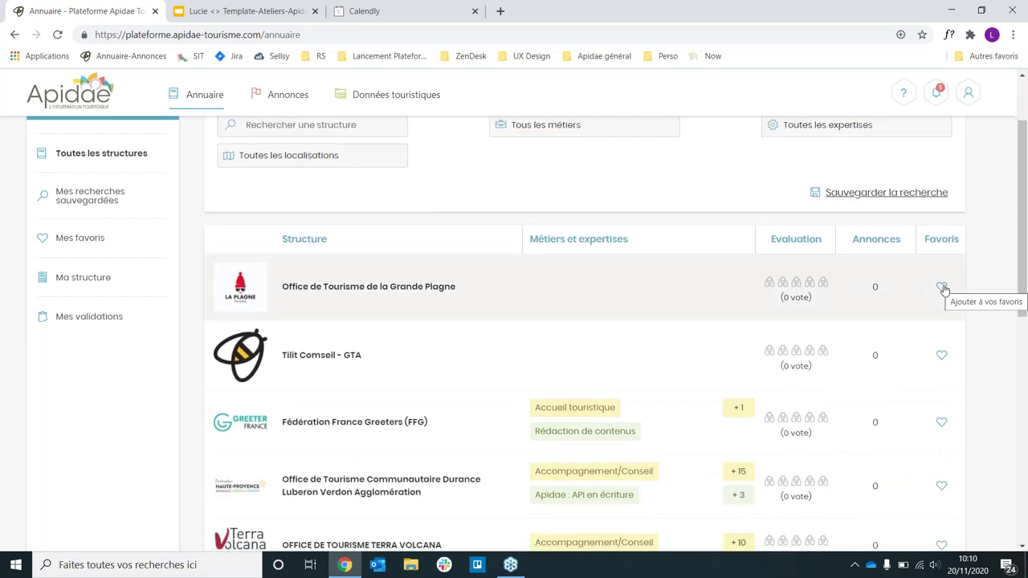
click(942, 287)
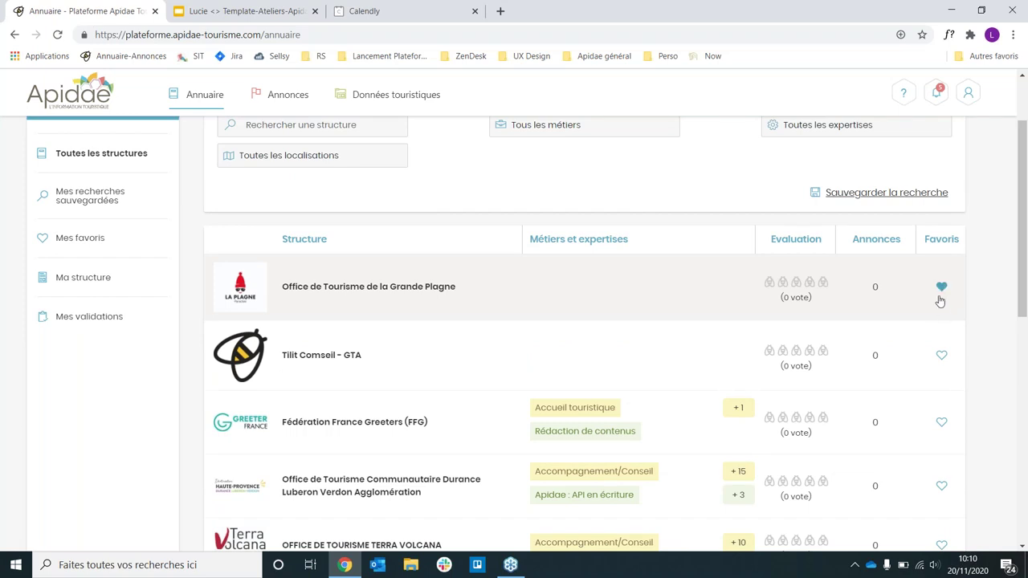
Open the list of favourite structures and look through it
click(78, 241)
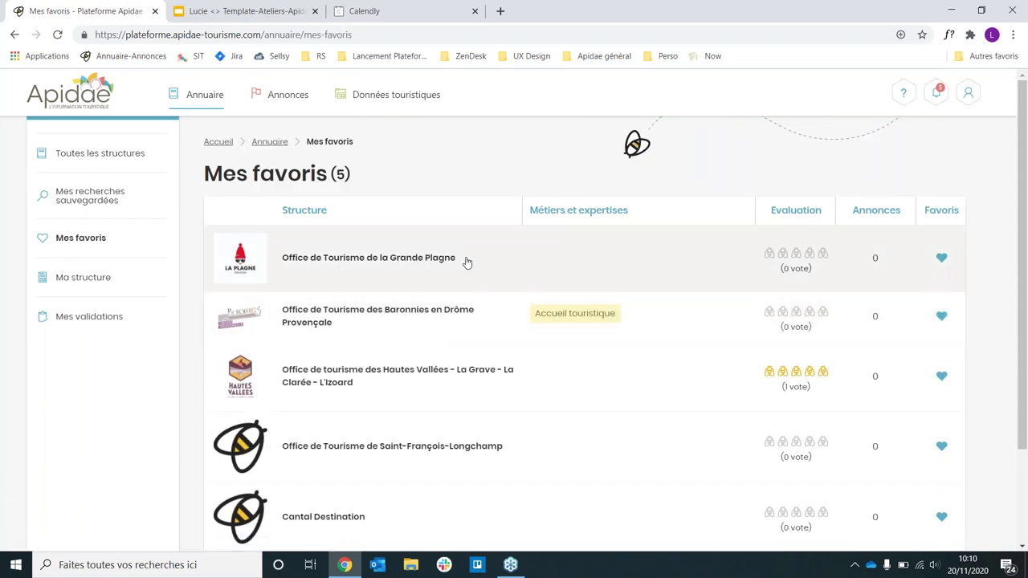
scroll(505, 268, down, 1)
scroll(505, 267, up, 1)
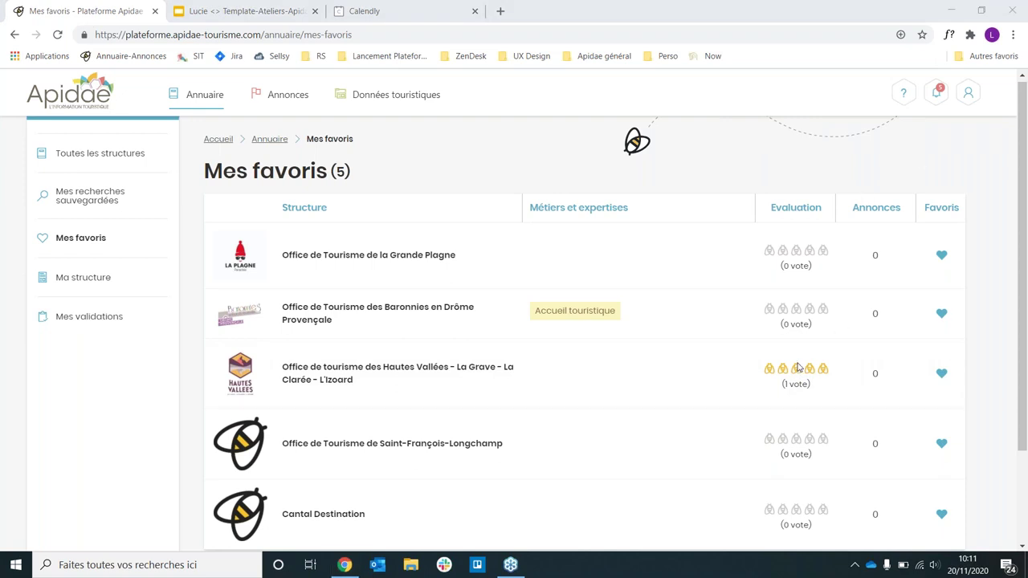
Open the own structure's record for updating and review its name, logo, métiers, expertises, description and contact information
click(82, 281)
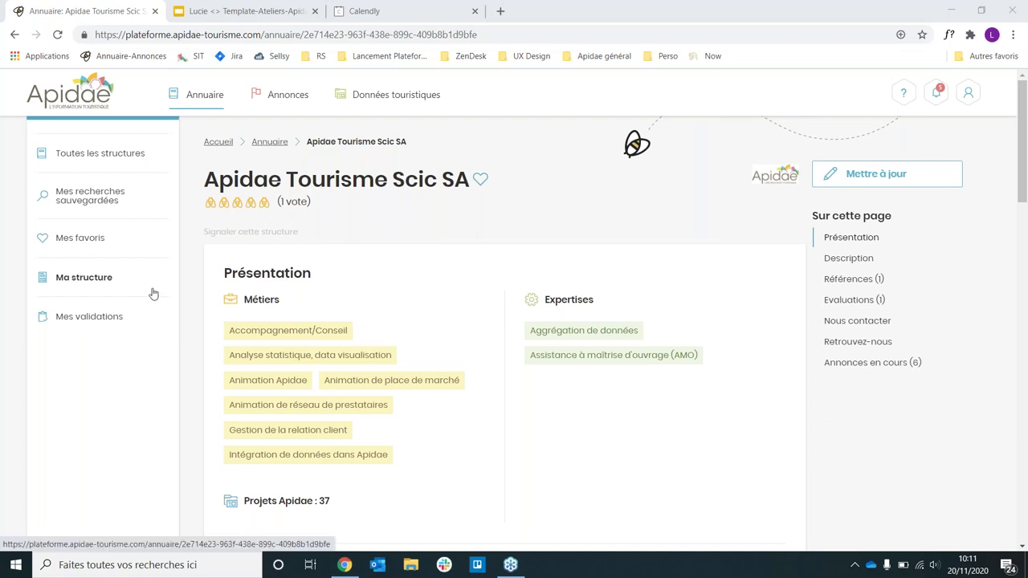
click(895, 171)
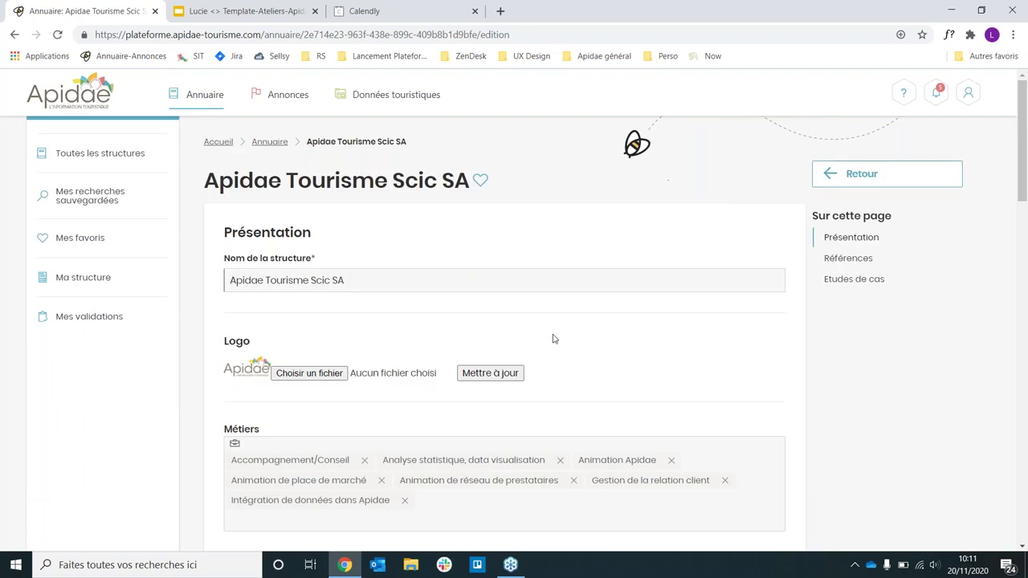
scroll(552, 339, down, 1)
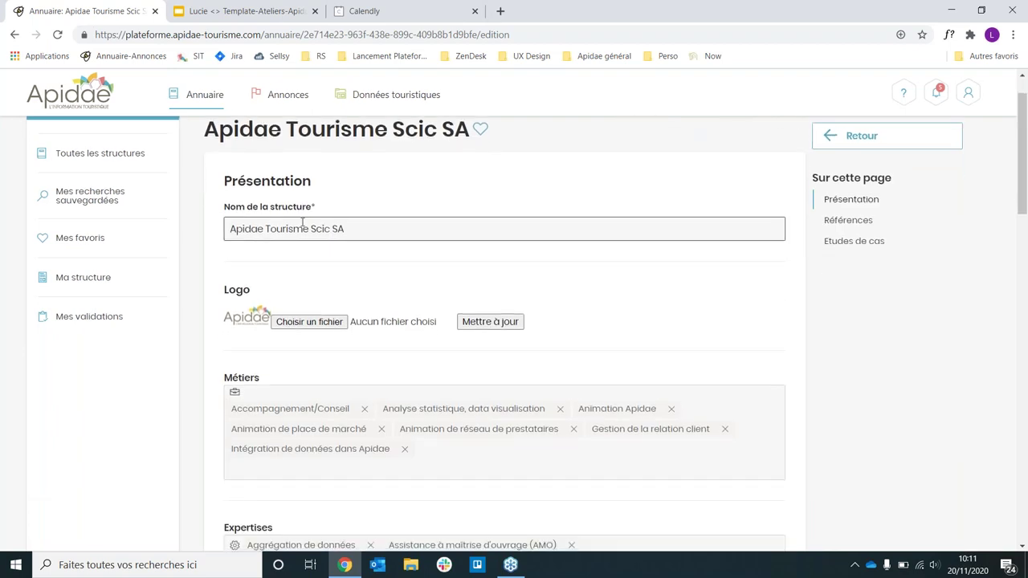
scroll(450, 265, down, 1)
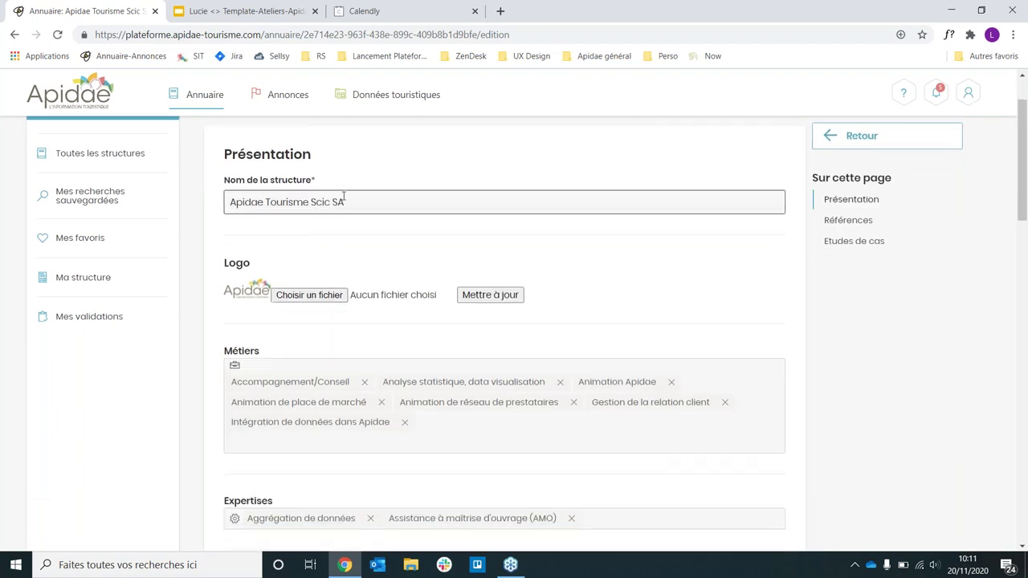
scroll(273, 211, down, 1)
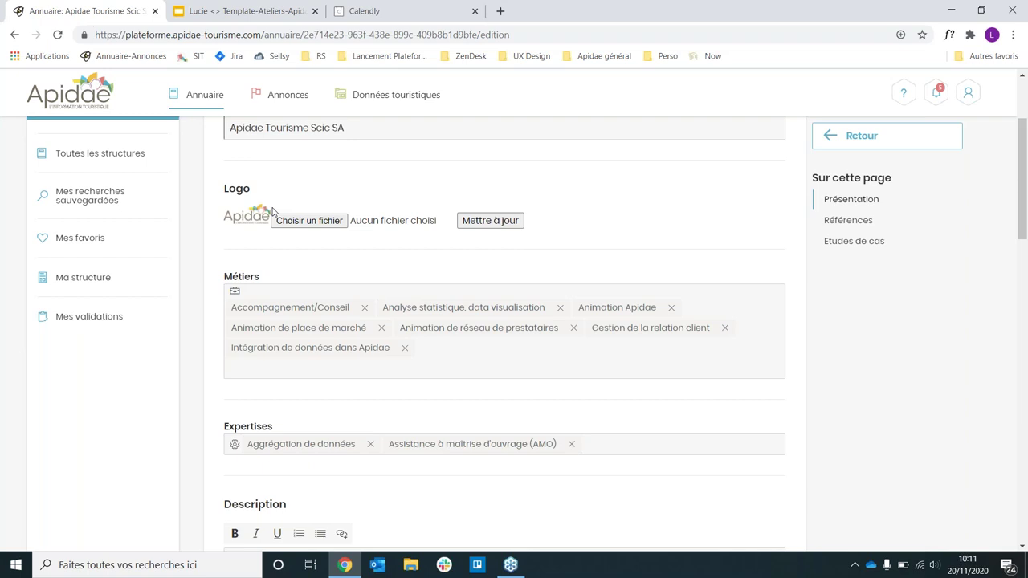
scroll(589, 266, down, 2)
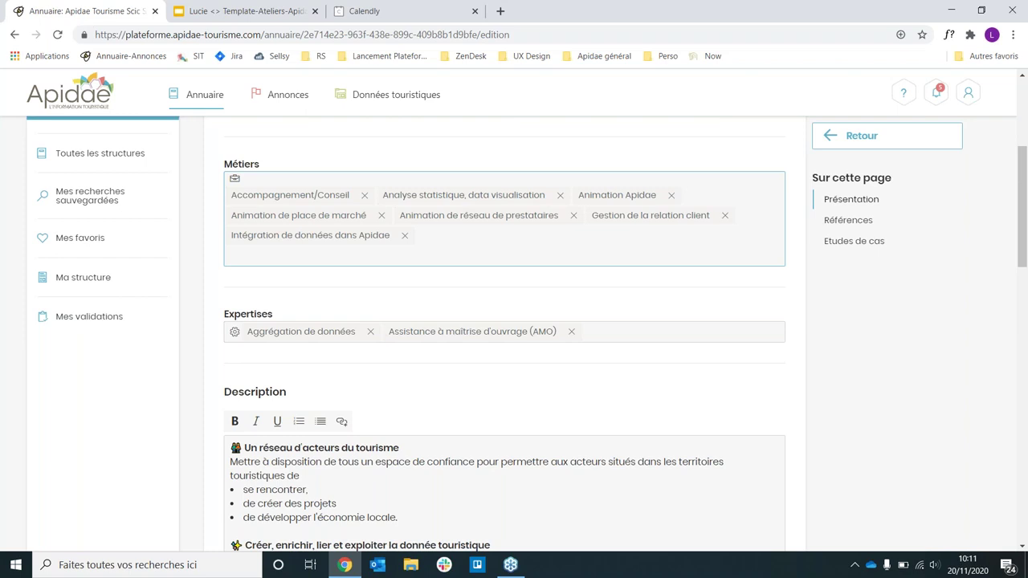
click(586, 305)
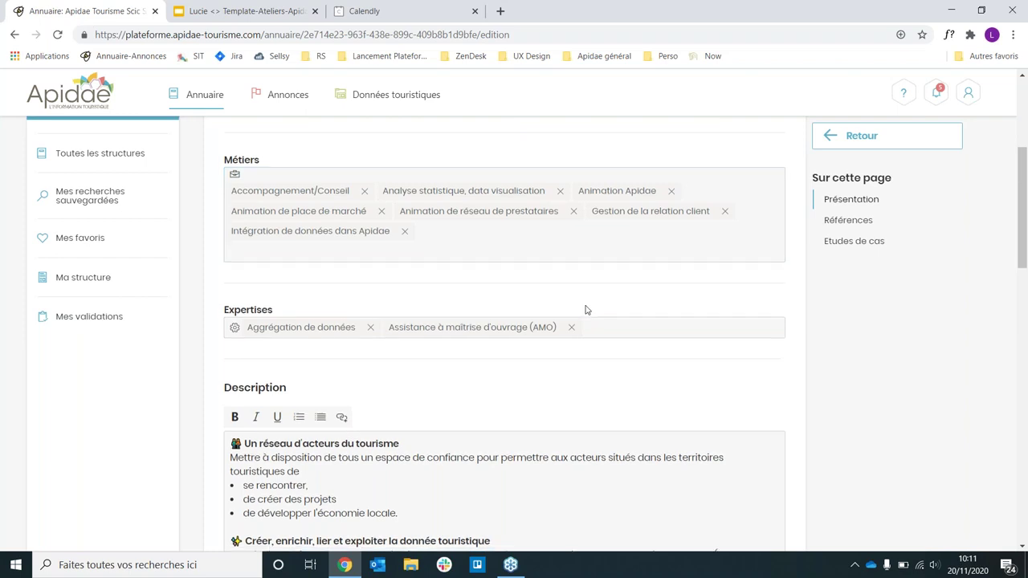
scroll(586, 305, down, 3)
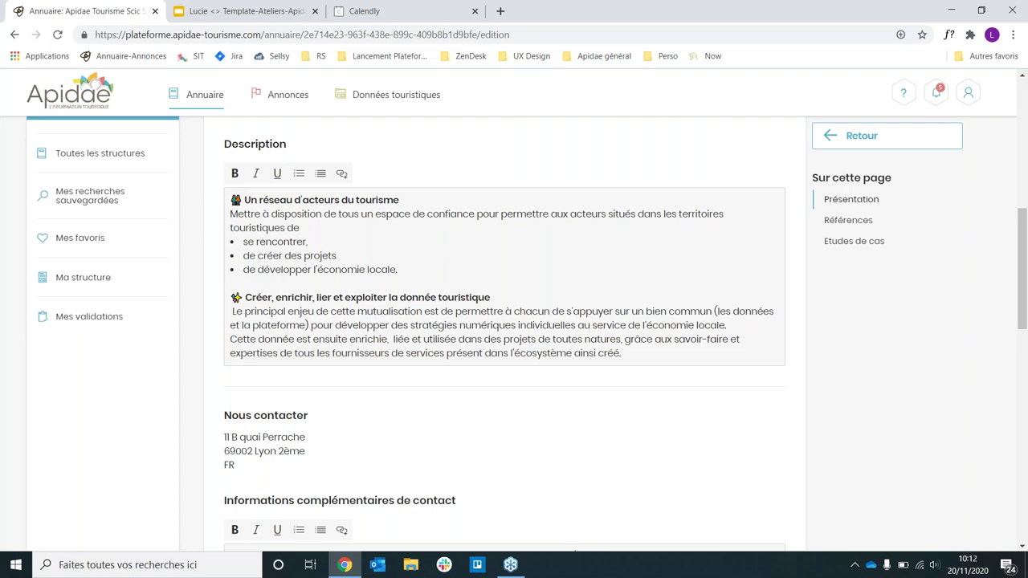
scroll(450, 259, down, 3)
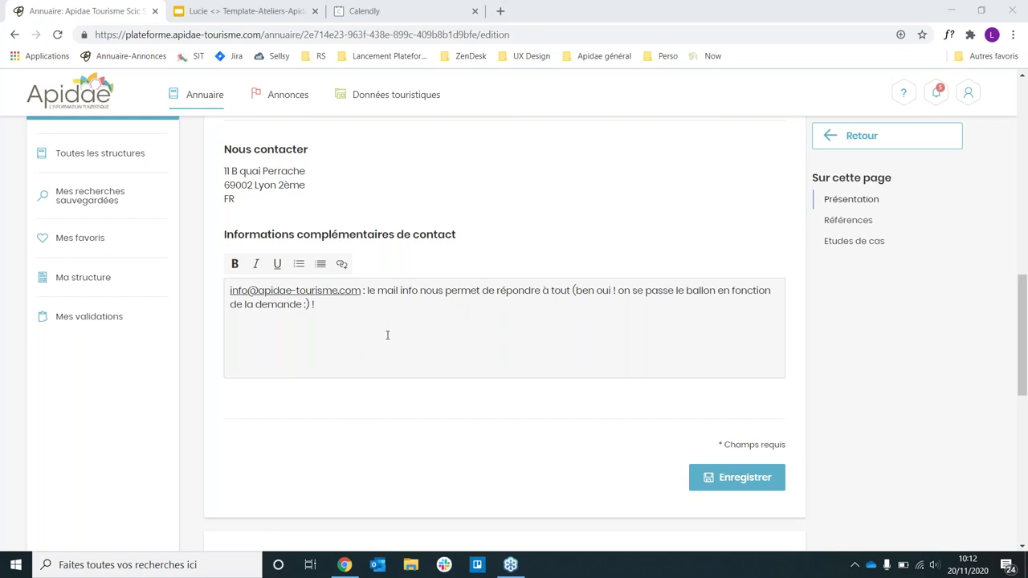
scroll(387, 335, down, 1)
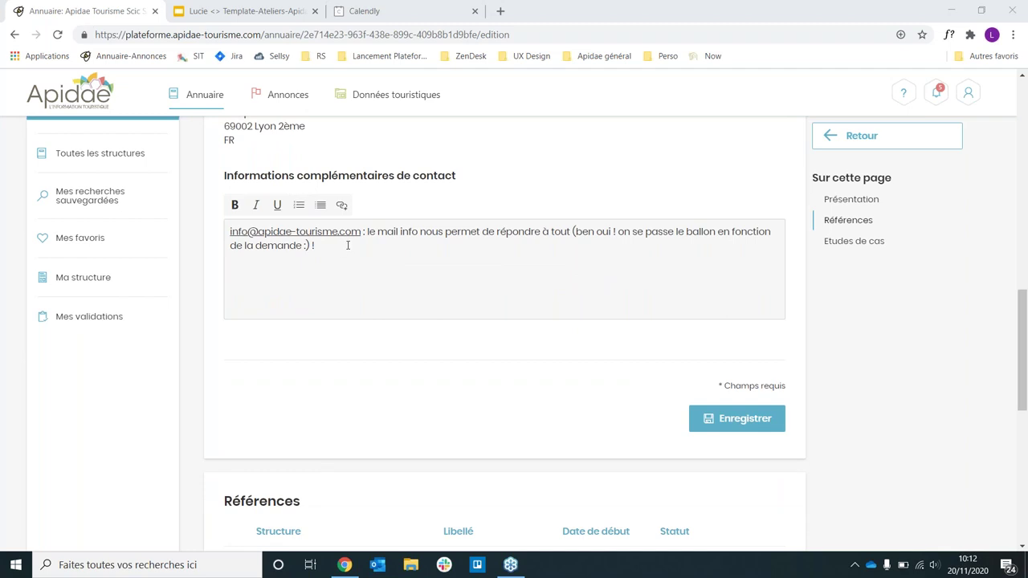
Open a new reference entry, keep the structure type "Structure dans l'annuaire" and look over its structure, label and start date fields
scroll(411, 293, down, 5)
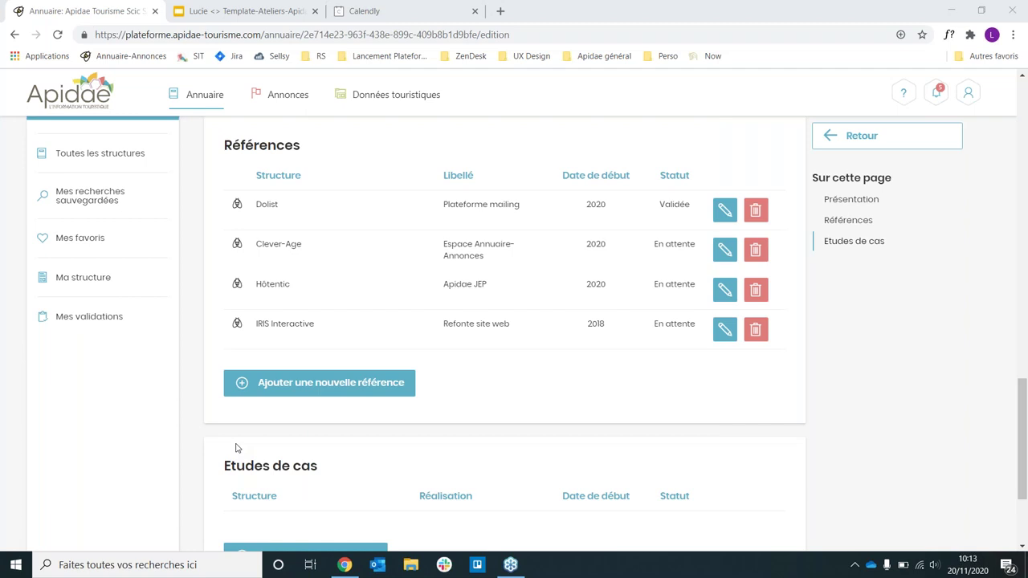
scroll(232, 434, down, 1)
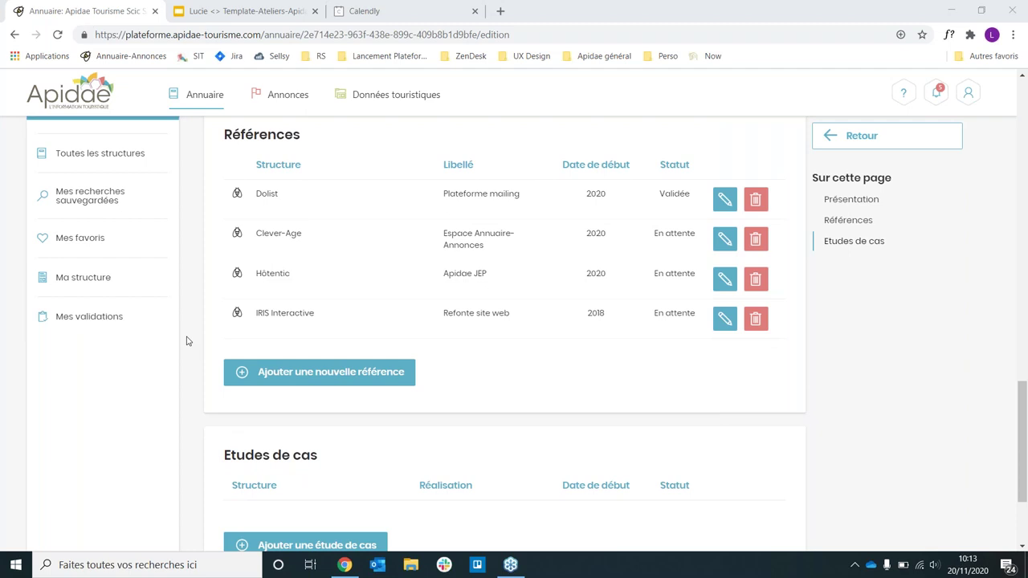
click(310, 372)
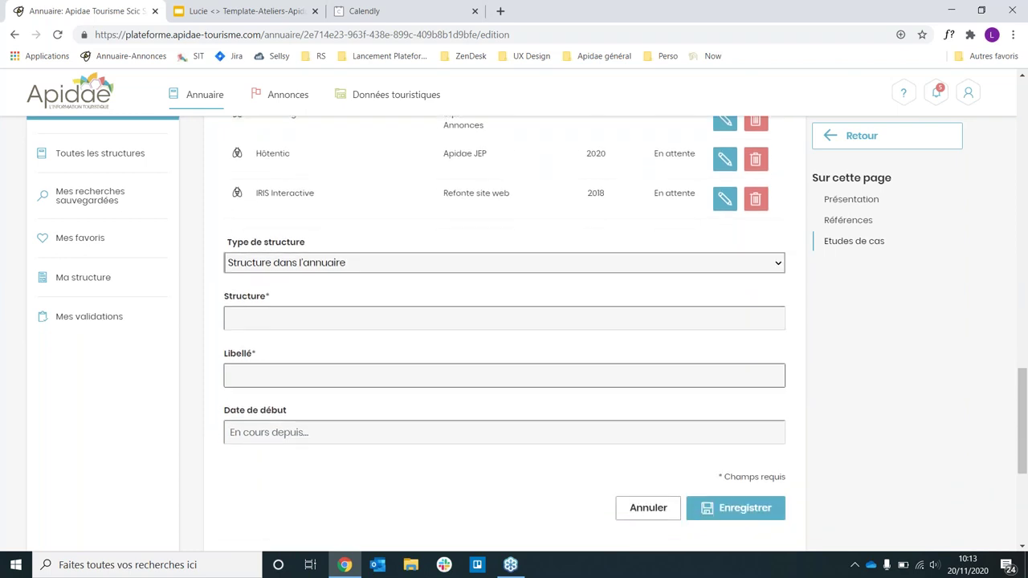
click(270, 376)
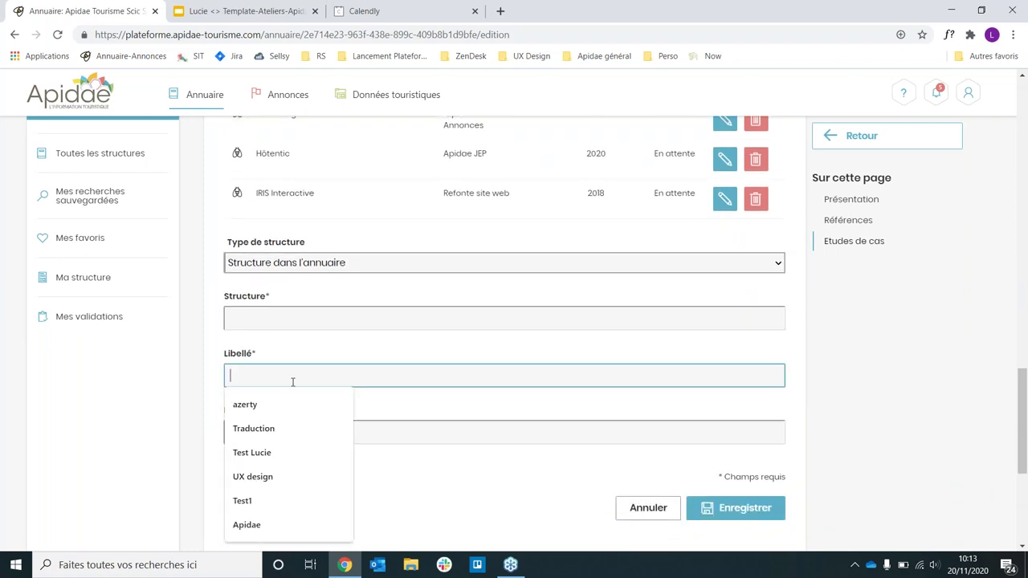
click(344, 337)
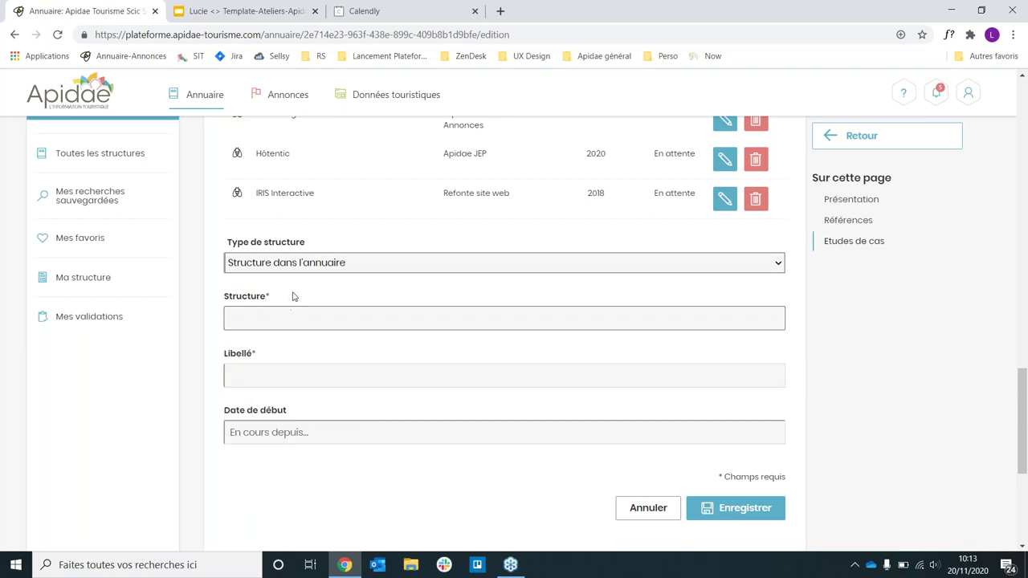
click(295, 265)
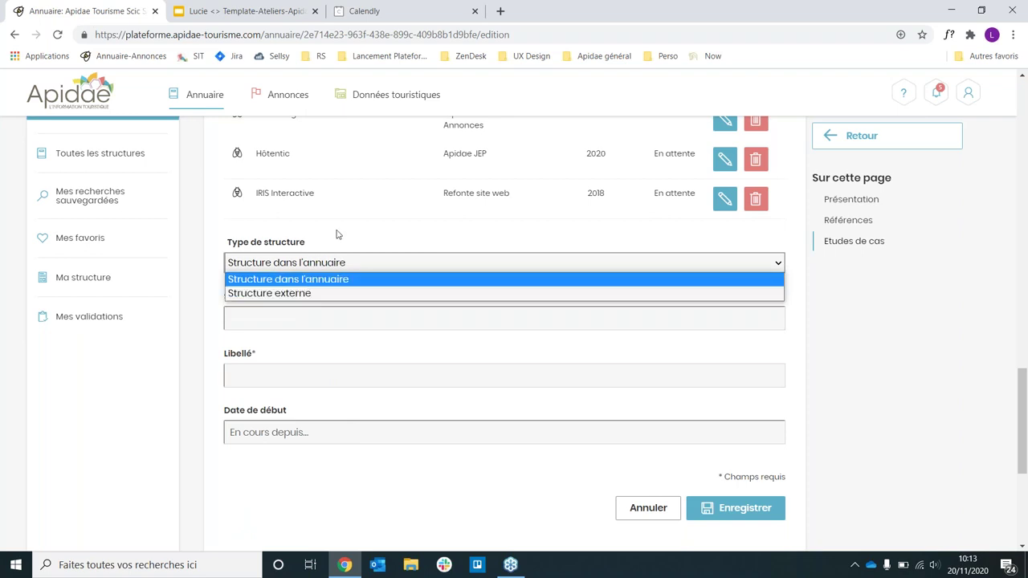
click(309, 279)
click(299, 320)
click(287, 378)
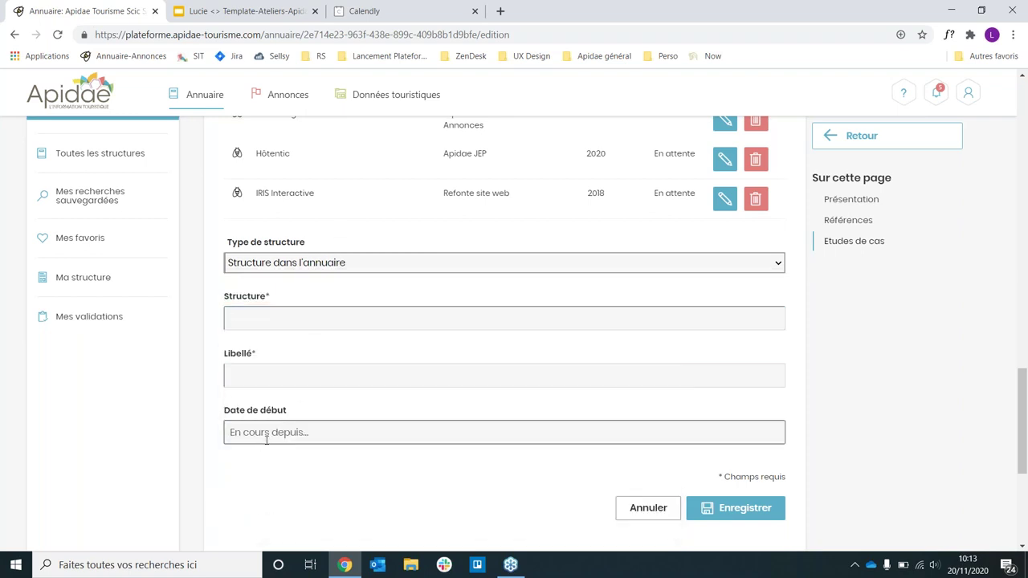
scroll(285, 458, down, 1)
scroll(287, 459, down, 1)
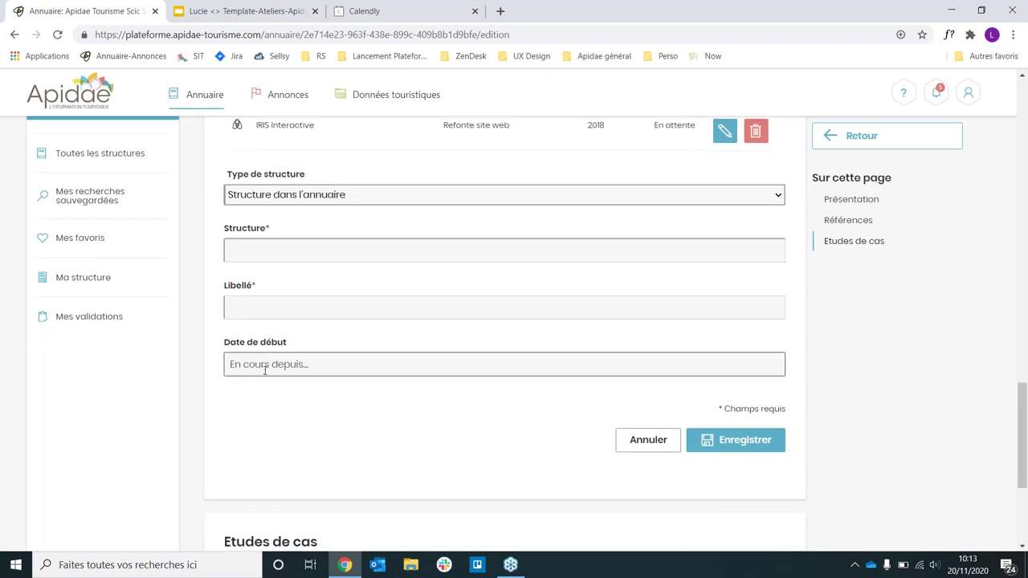
Open a new case study entry and look over its label and description fields and the choices for the structure
scroll(311, 395, down, 3)
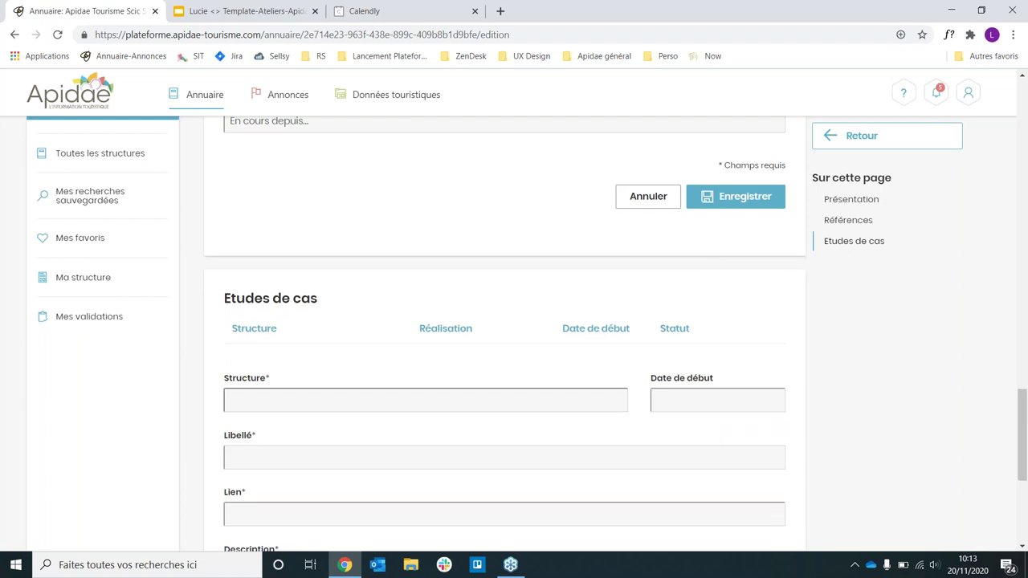
scroll(514, 334, down, 2)
scroll(504, 402, down, 1)
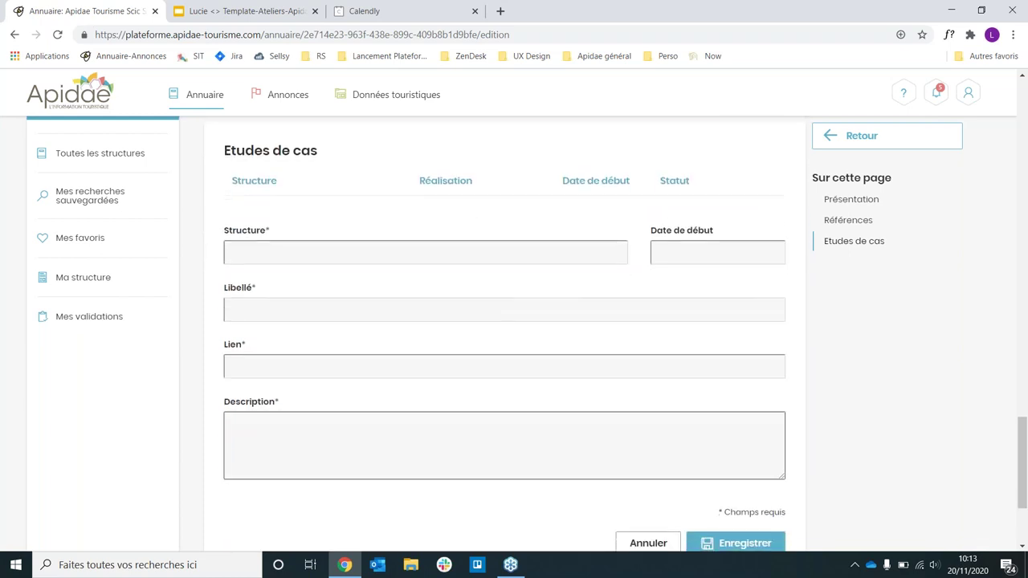
click(277, 438)
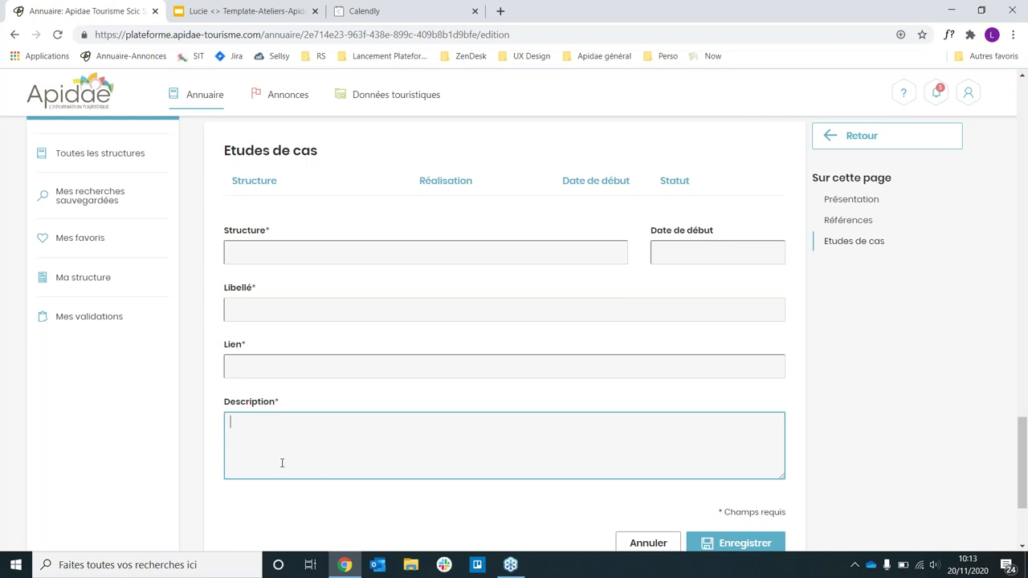
click(322, 299)
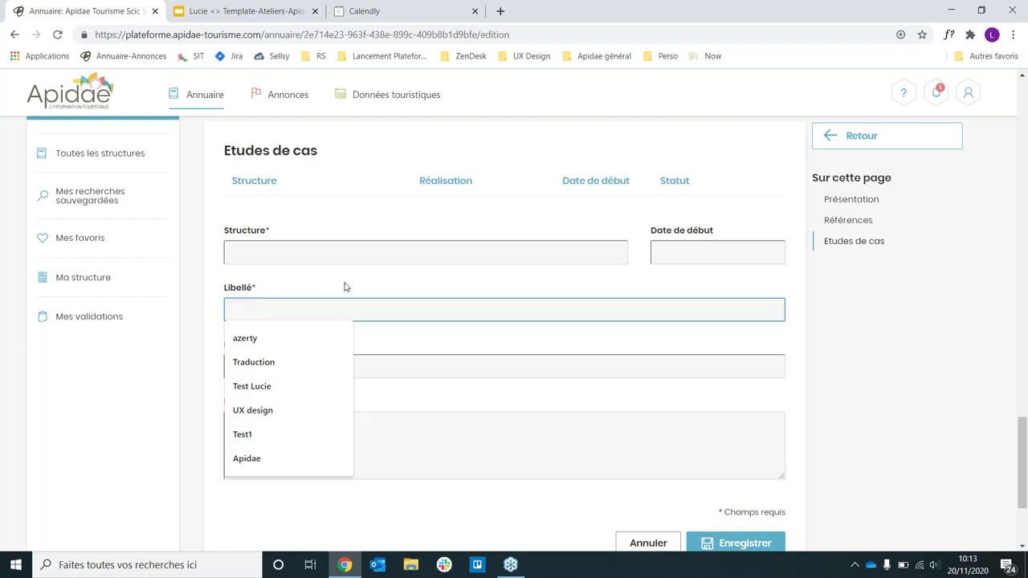
click(287, 306)
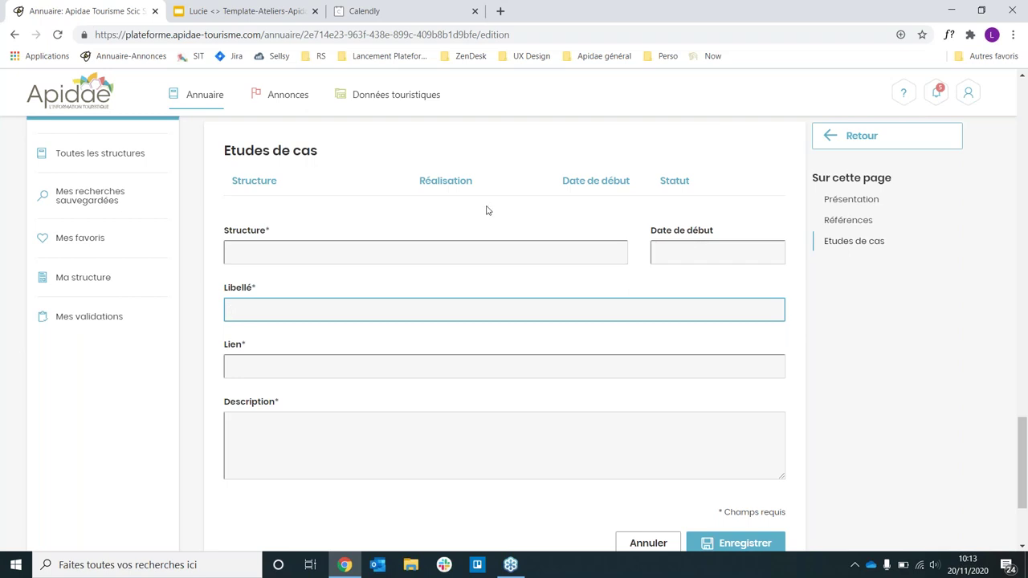
click(323, 254)
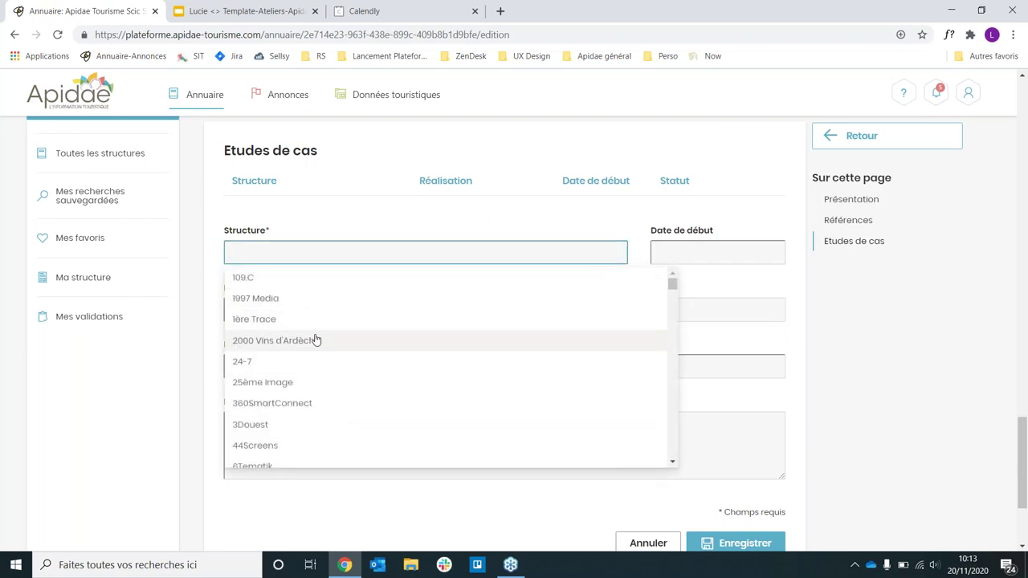
click(440, 217)
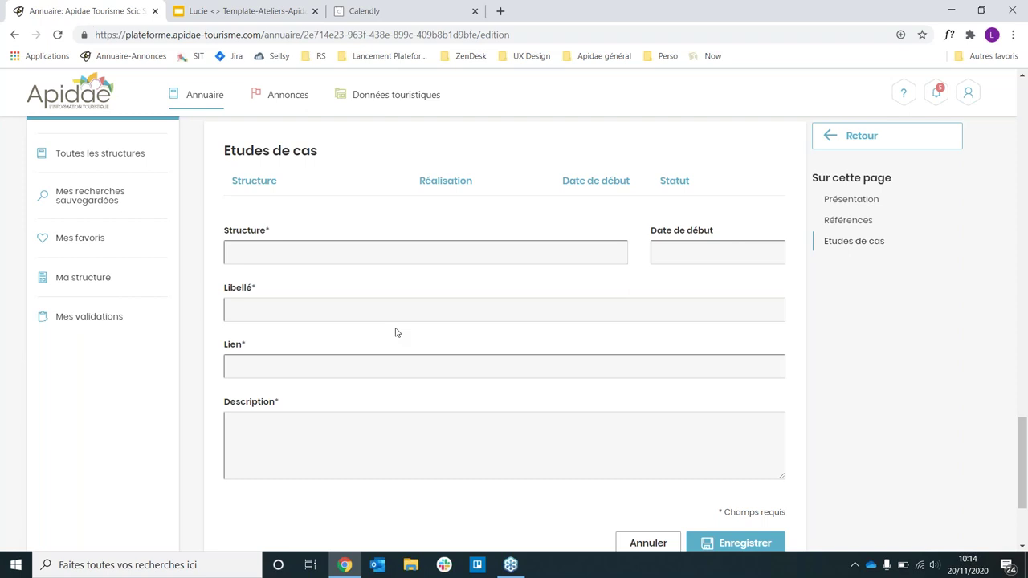
Examine the existing references and their statuses together with the blank reference and case study forms
scroll(394, 332, up, 1)
scroll(394, 333, up, 3)
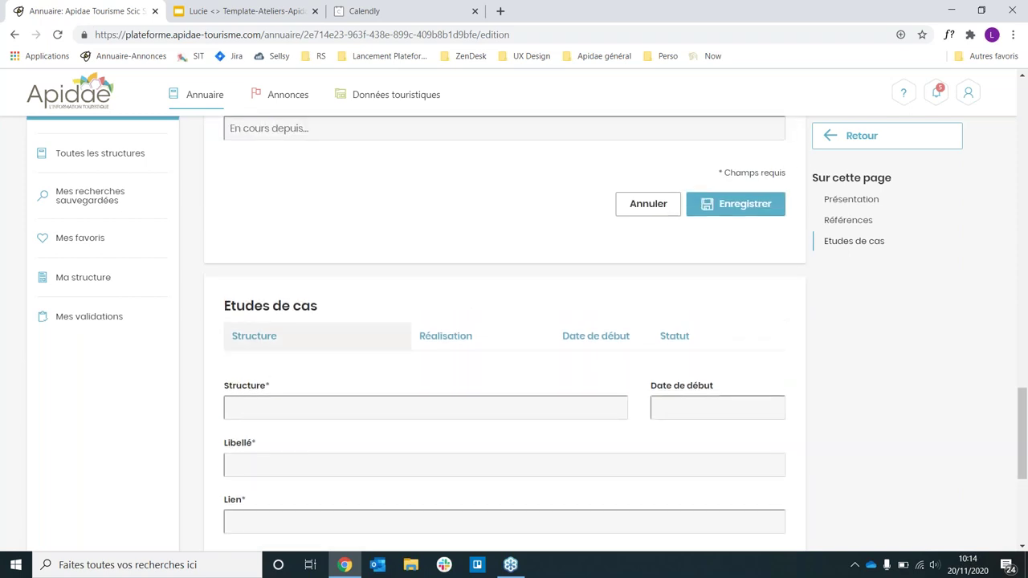
scroll(504, 332, up, 3)
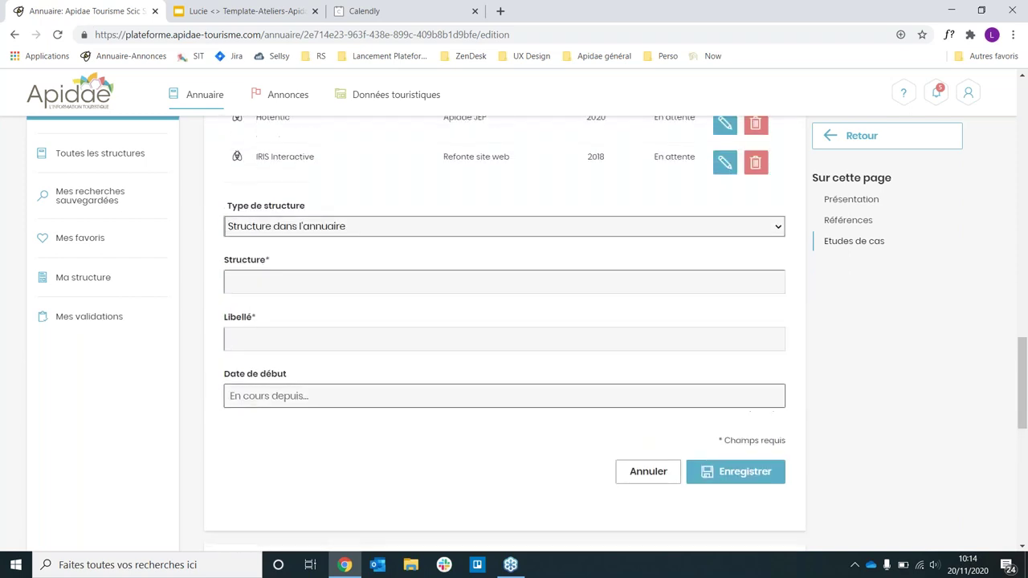
scroll(504, 332, up, 3)
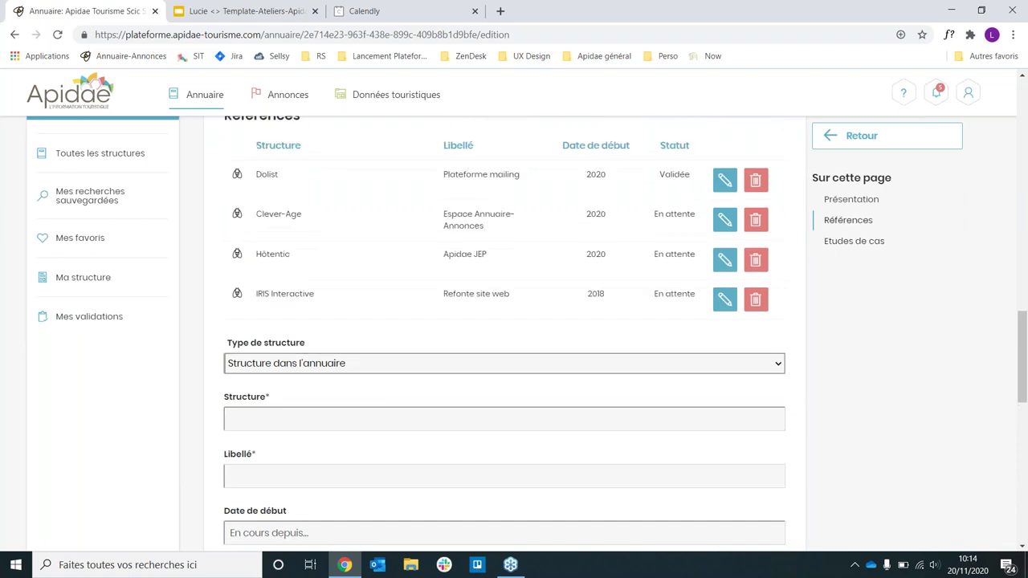
scroll(747, 422, down, 3)
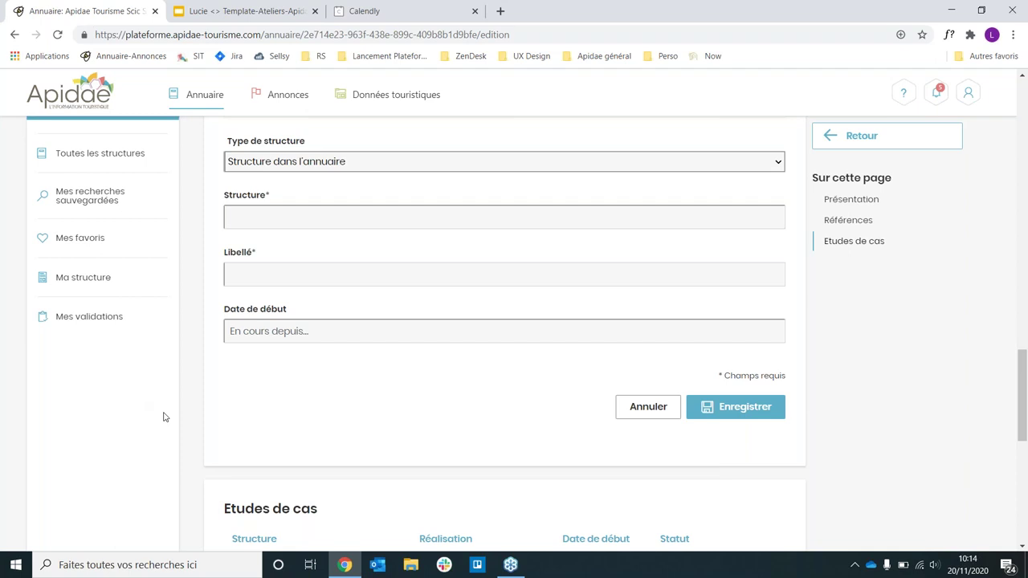
scroll(237, 410, down, 1)
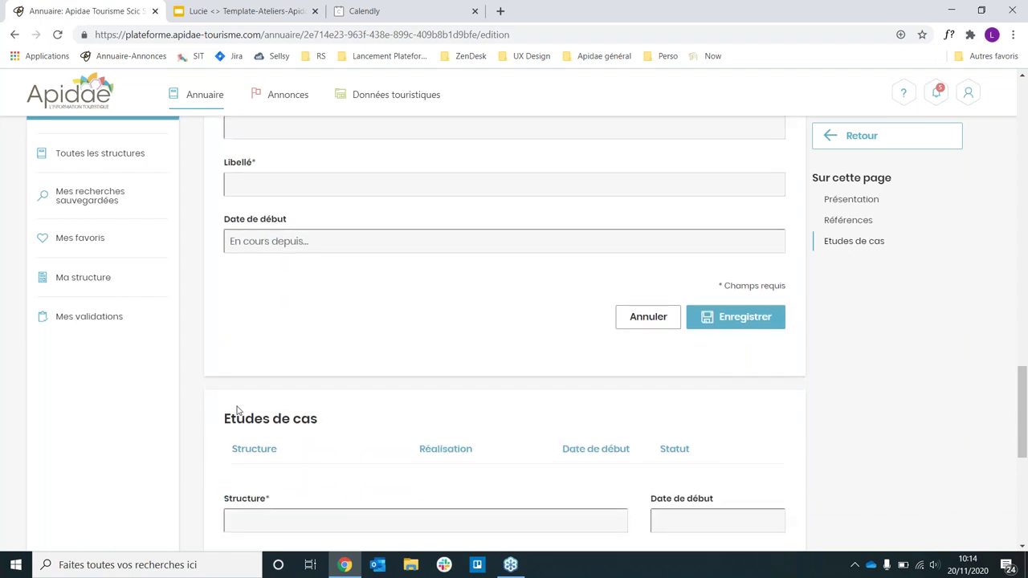
scroll(237, 411, down, 1)
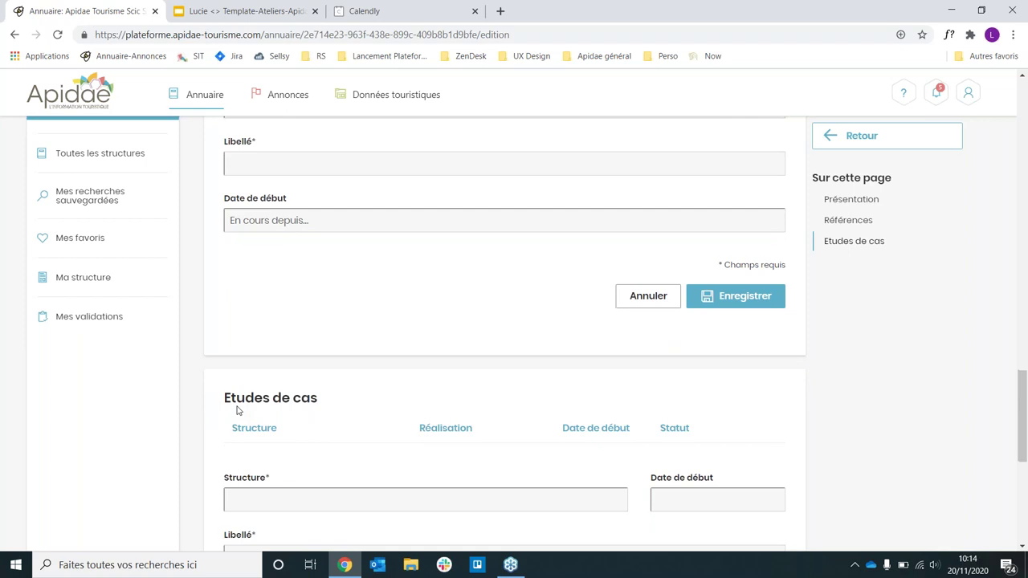
View the validation details of the reference written by Office de Tourisme Terra Volcana, and return to the full directory of structures
click(80, 321)
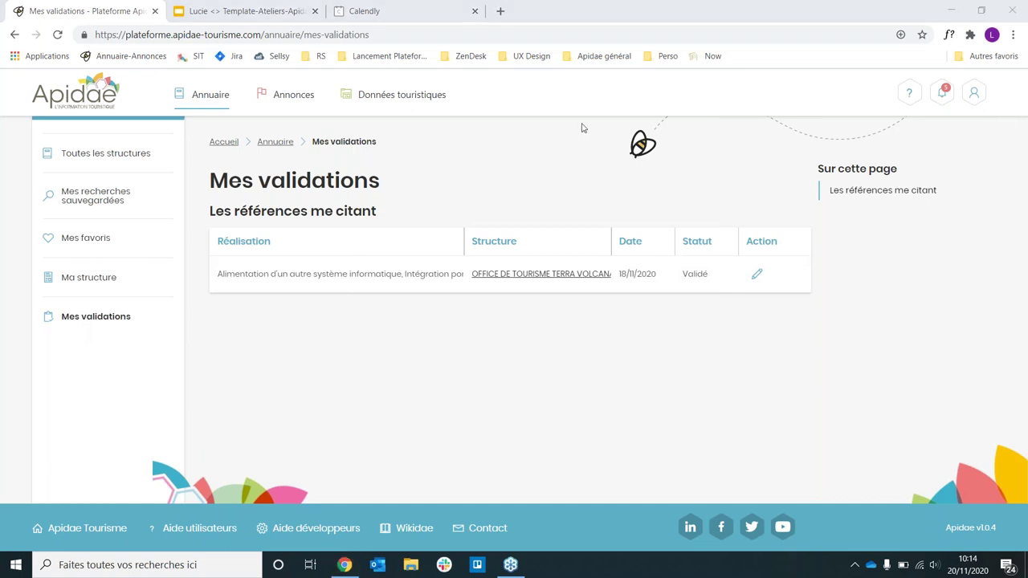
click(757, 274)
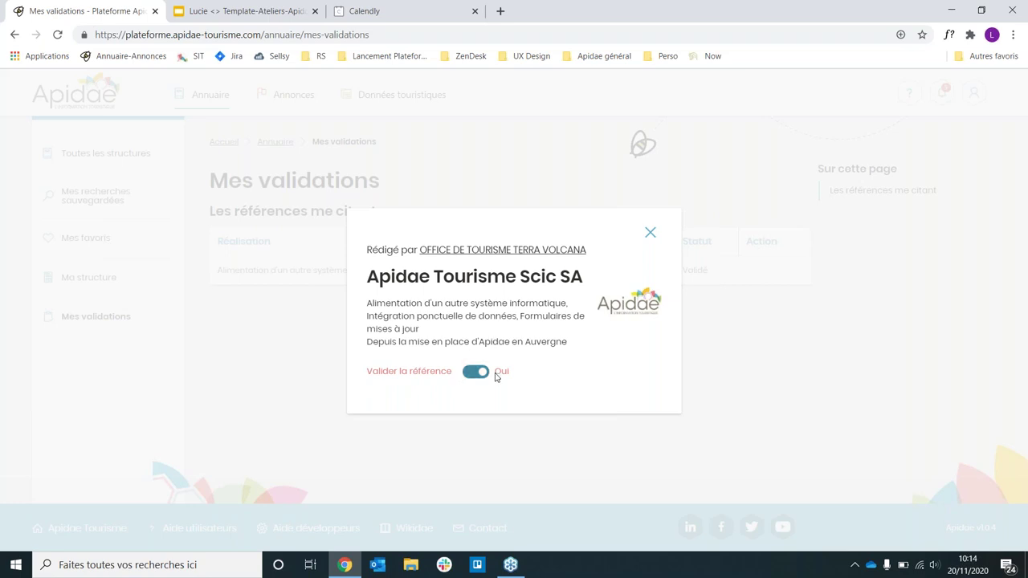
click(650, 233)
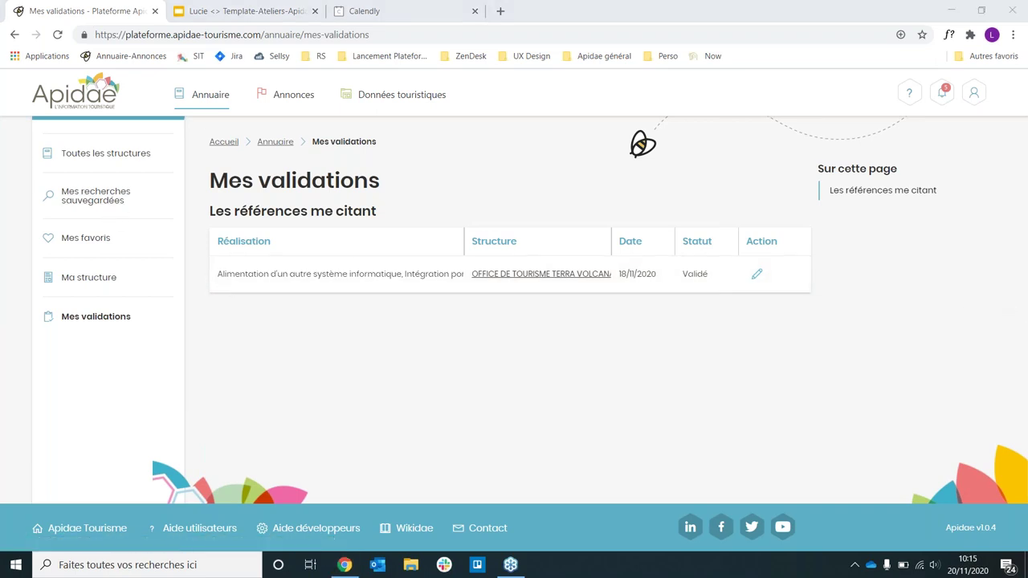
click(211, 101)
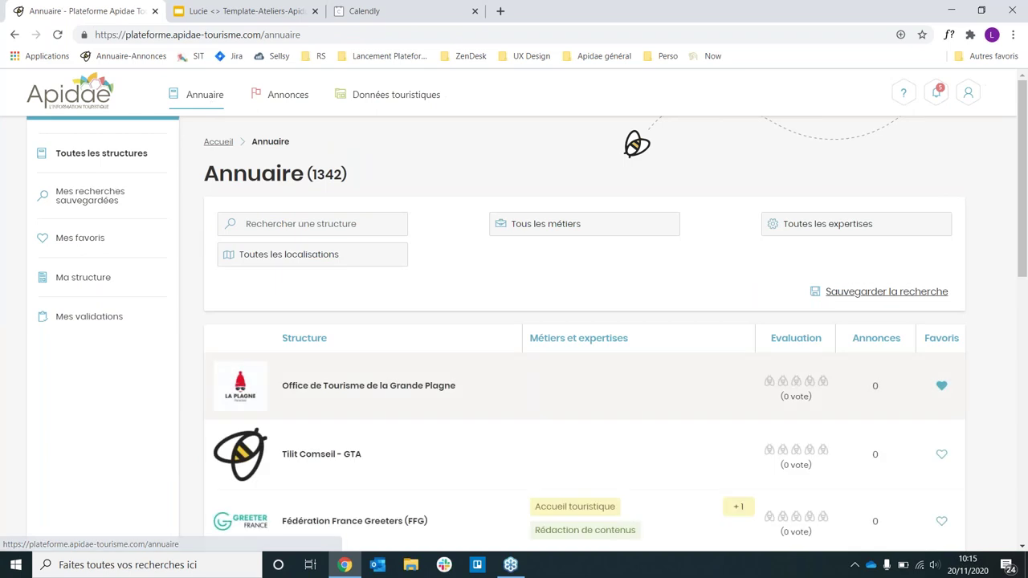
Open the Office de Tourisme de la Grande Plagne record, look over its evaluation form and dismiss it, and view the contact and web link sections
click(477, 318)
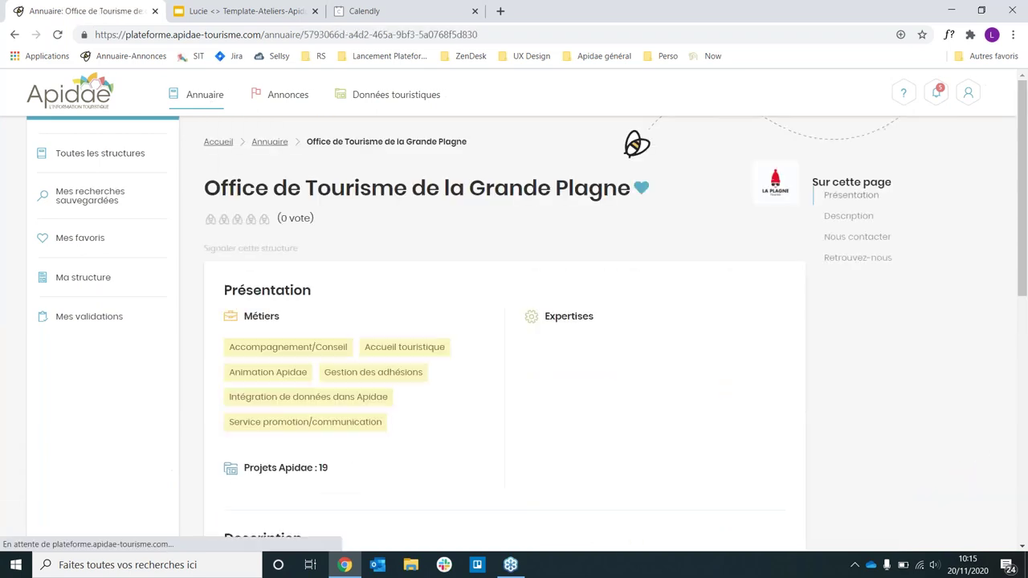
scroll(316, 388, down, 4)
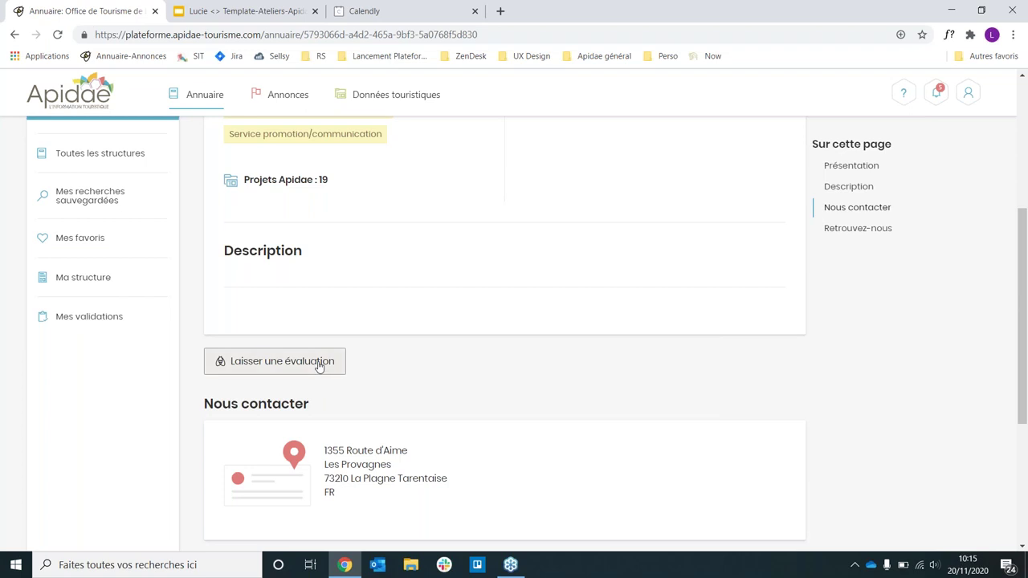
click(318, 364)
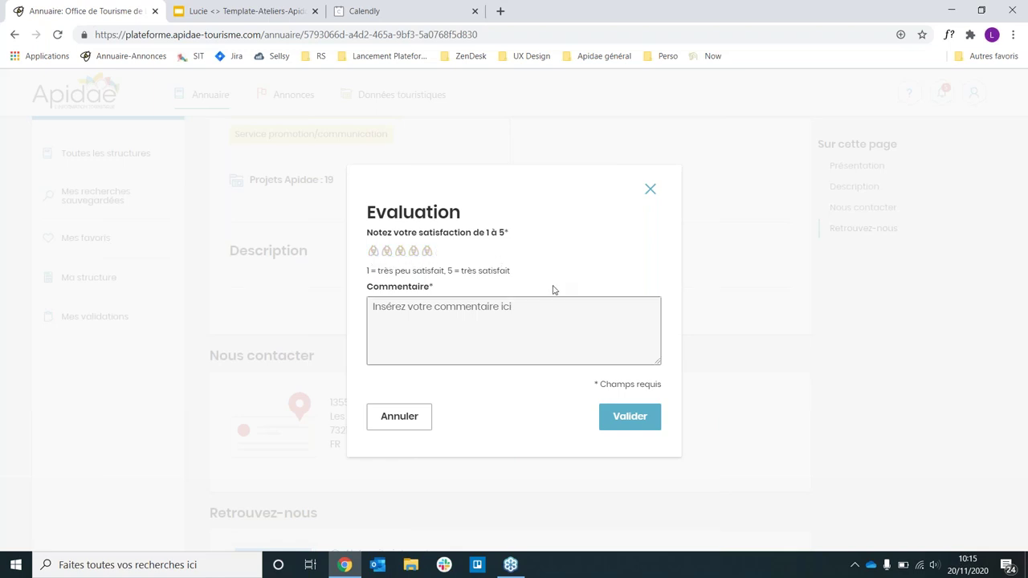
click(501, 309)
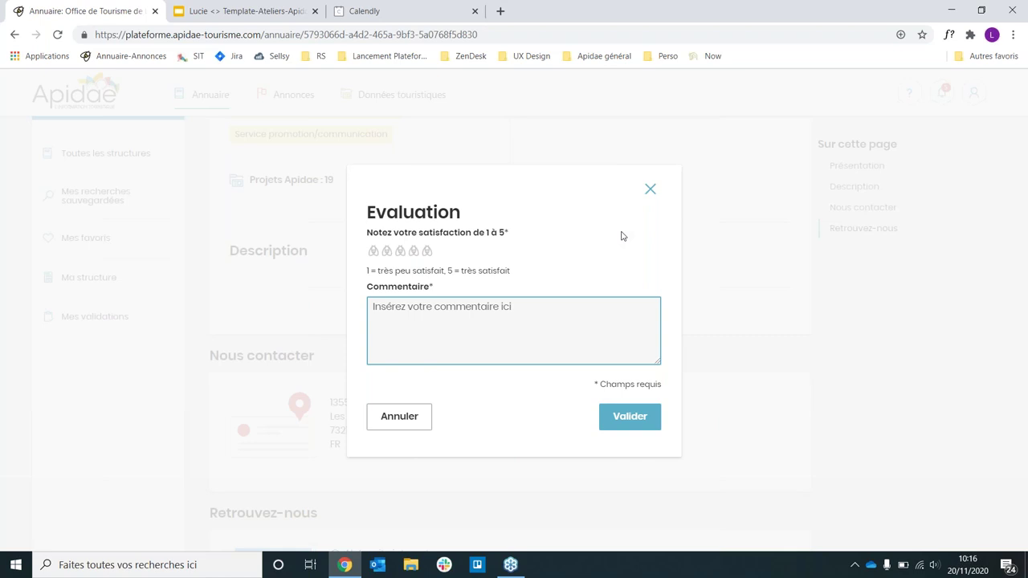
click(651, 189)
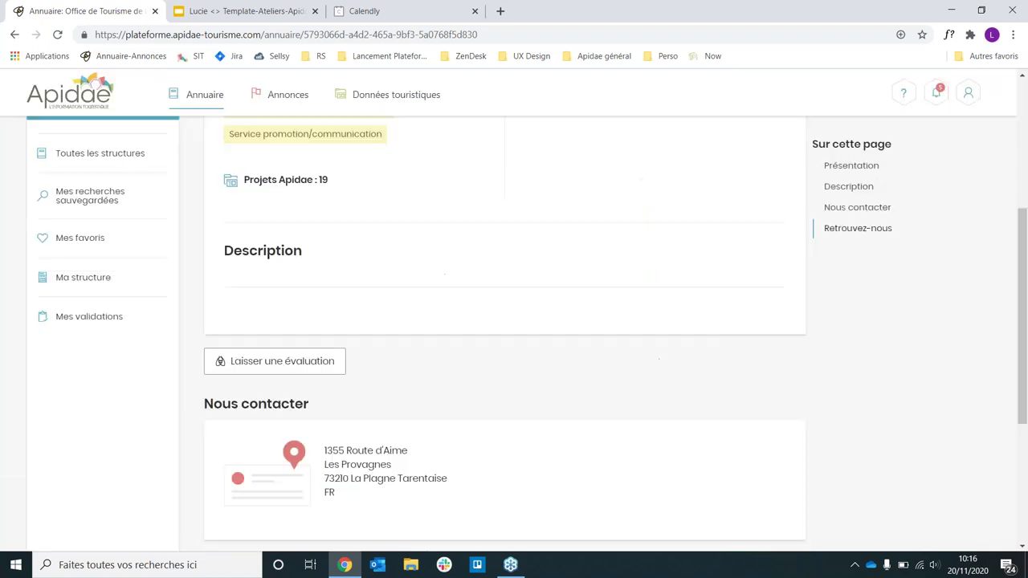
scroll(589, 295, down, 3)
scroll(588, 294, up, 8)
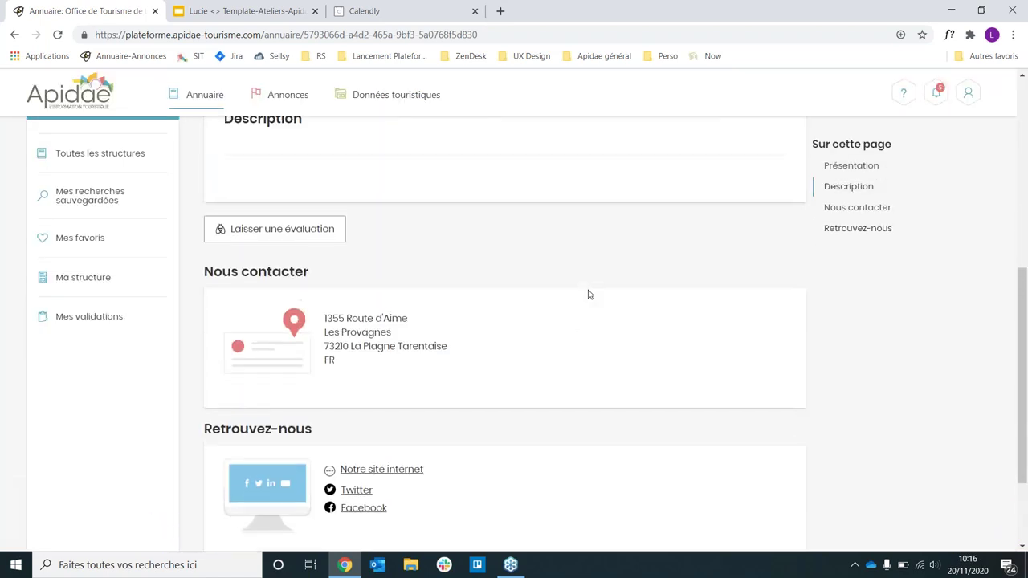
Open the full list of announcements and examine their titles, structures, trades and expertise, dates and favourite marks
click(282, 92)
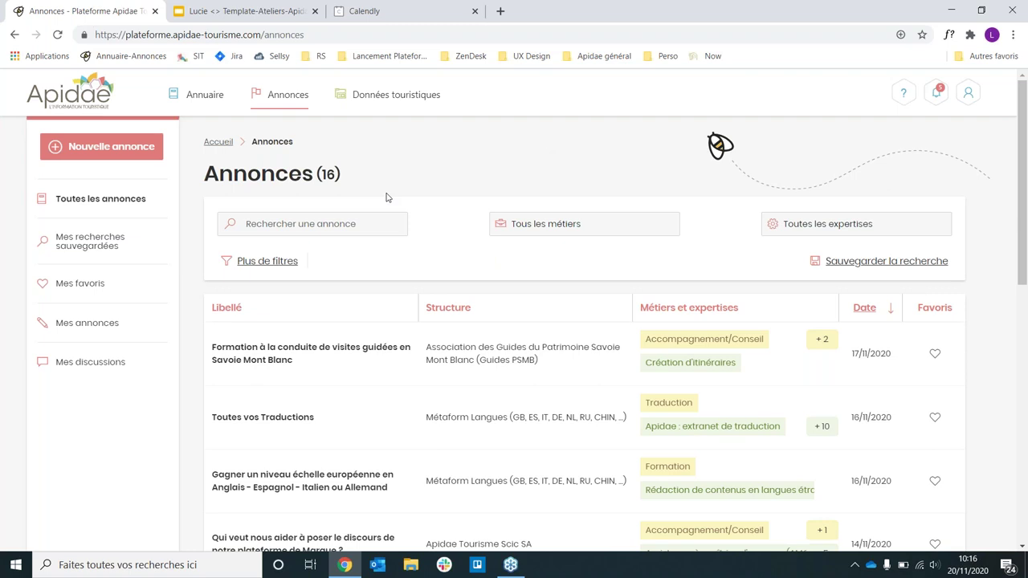
scroll(384, 222, down, 1)
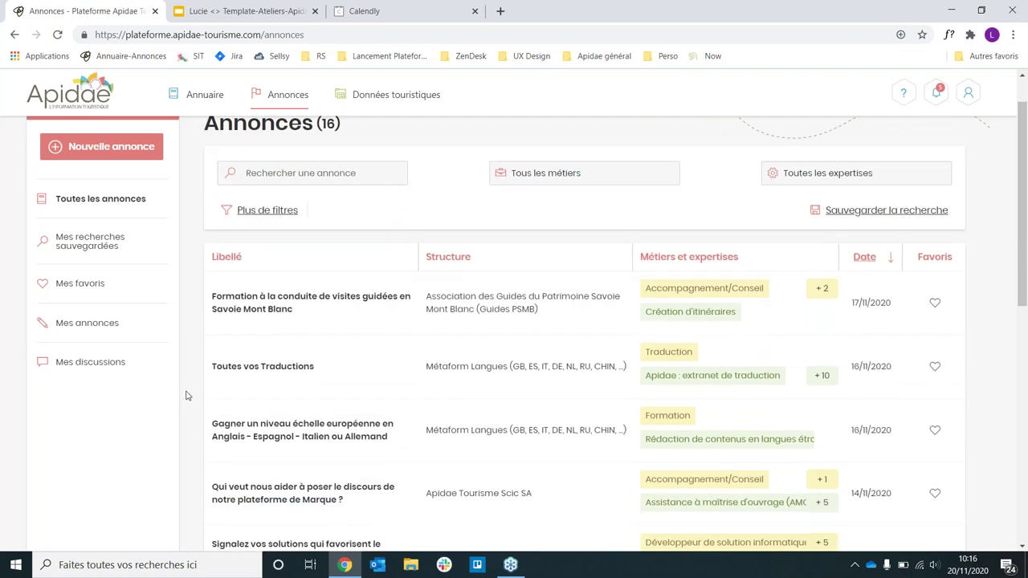
scroll(186, 395, down, 1)
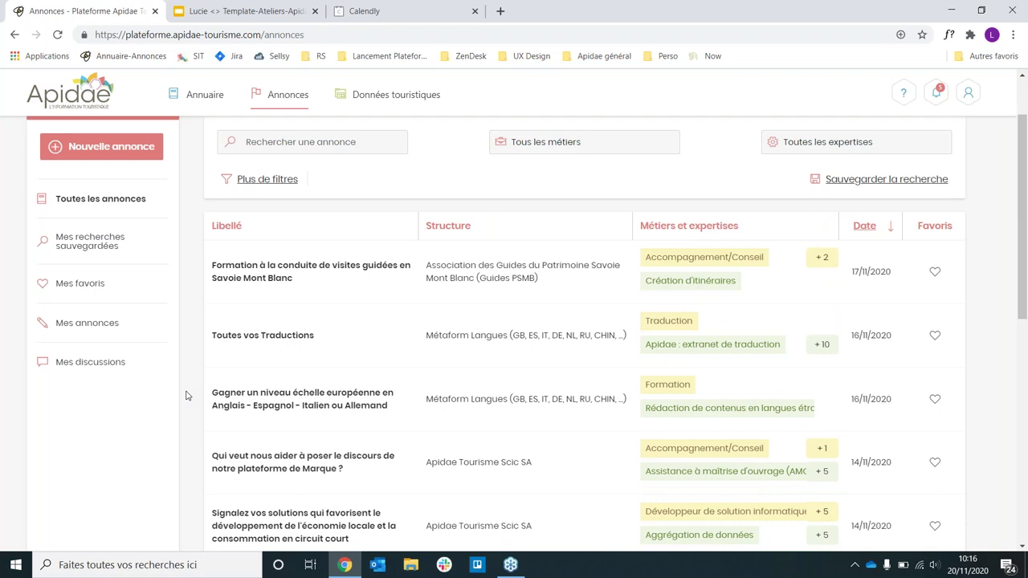
scroll(187, 395, down, 1)
scroll(231, 380, down, 2)
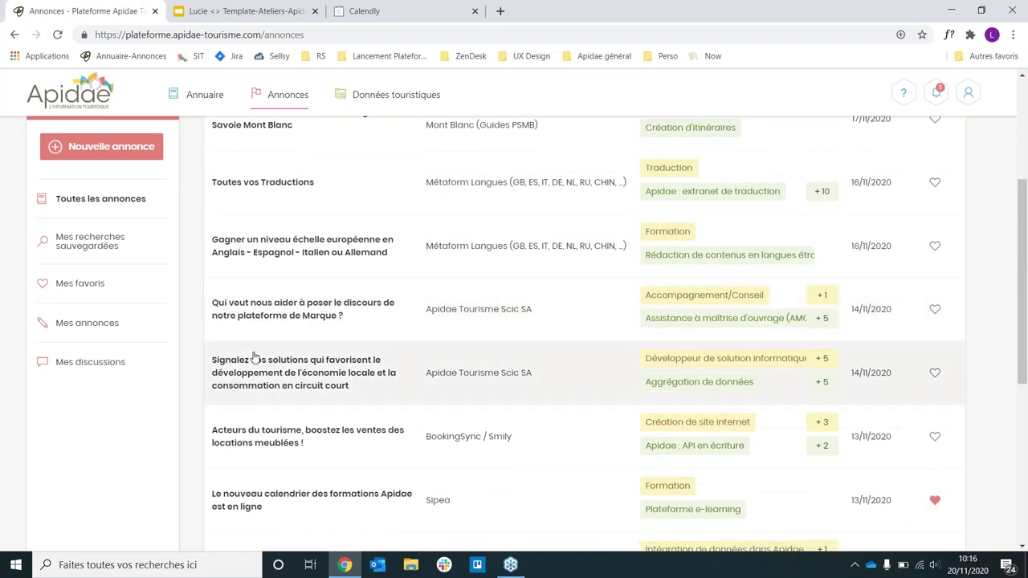
scroll(375, 375, down, 1)
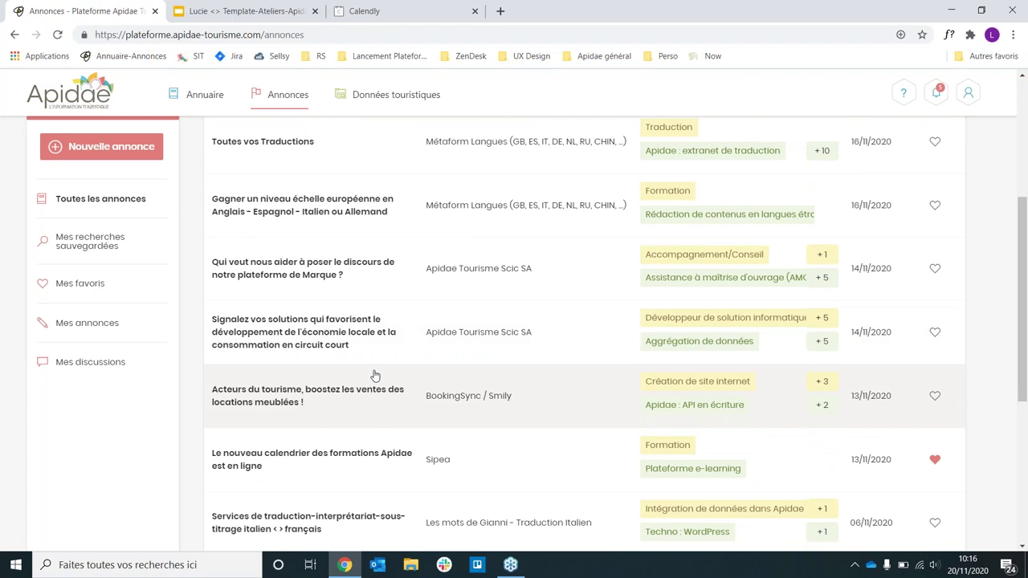
scroll(375, 376, down, 2)
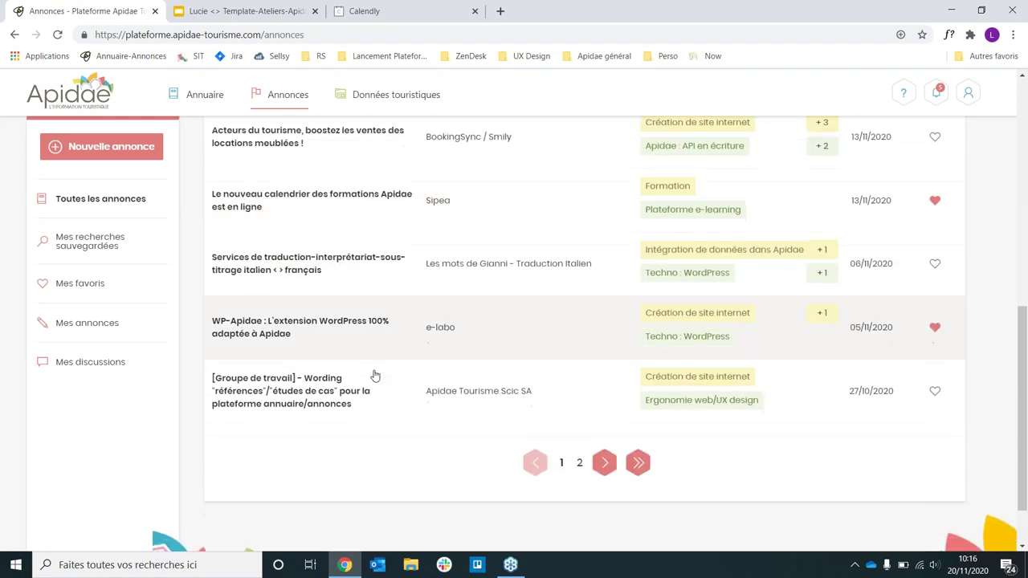
scroll(354, 402, down, 1)
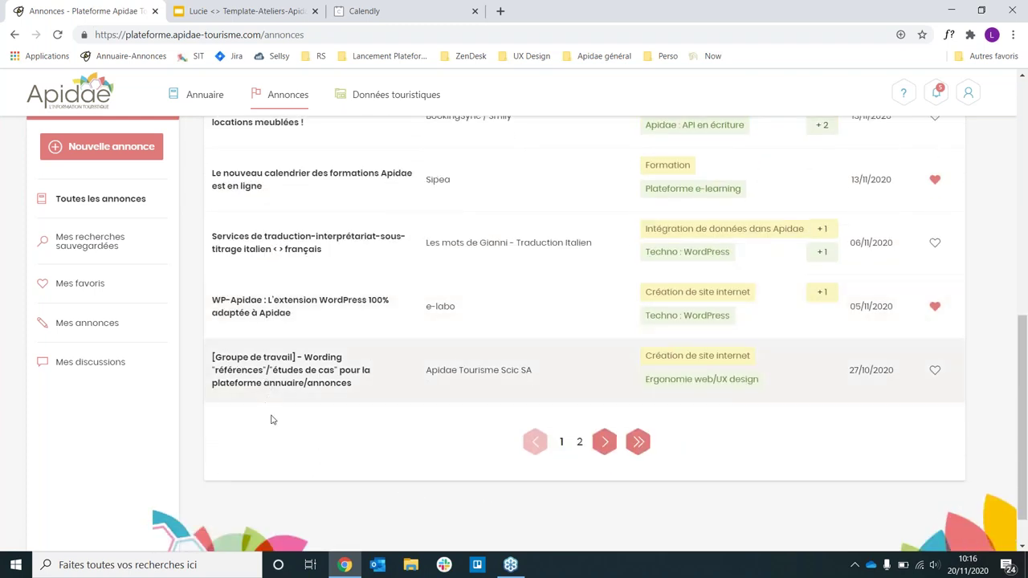
scroll(191, 352, up, 10)
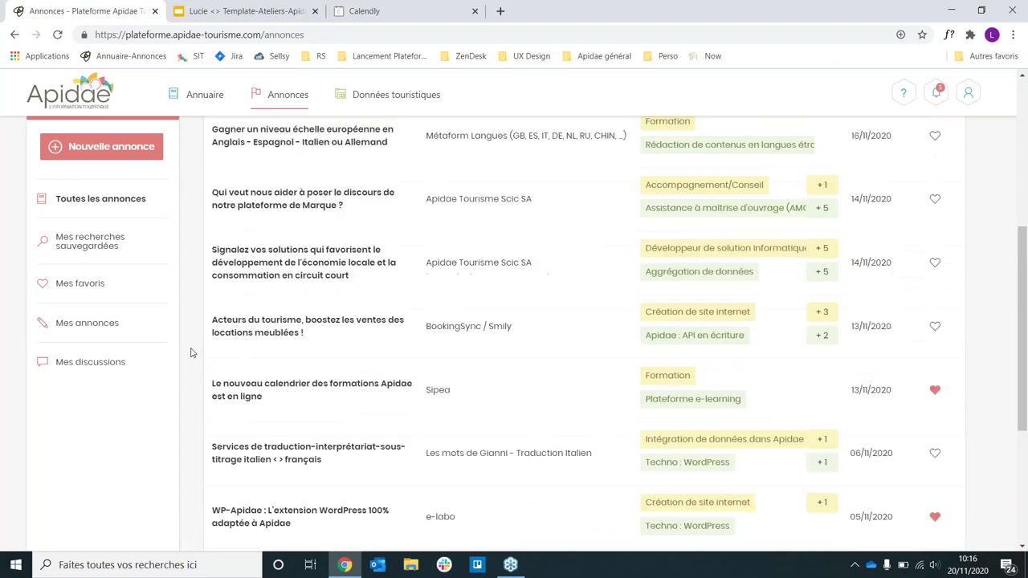
scroll(191, 353, up, 1)
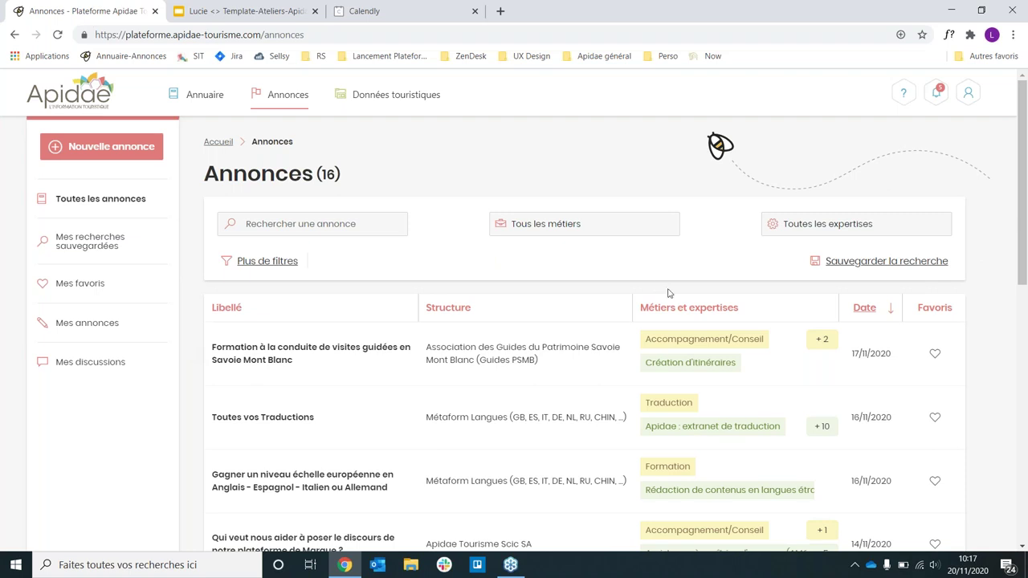
Look over the announcement search criteria: keyword search, the available trades and the available areas of expertise
click(321, 219)
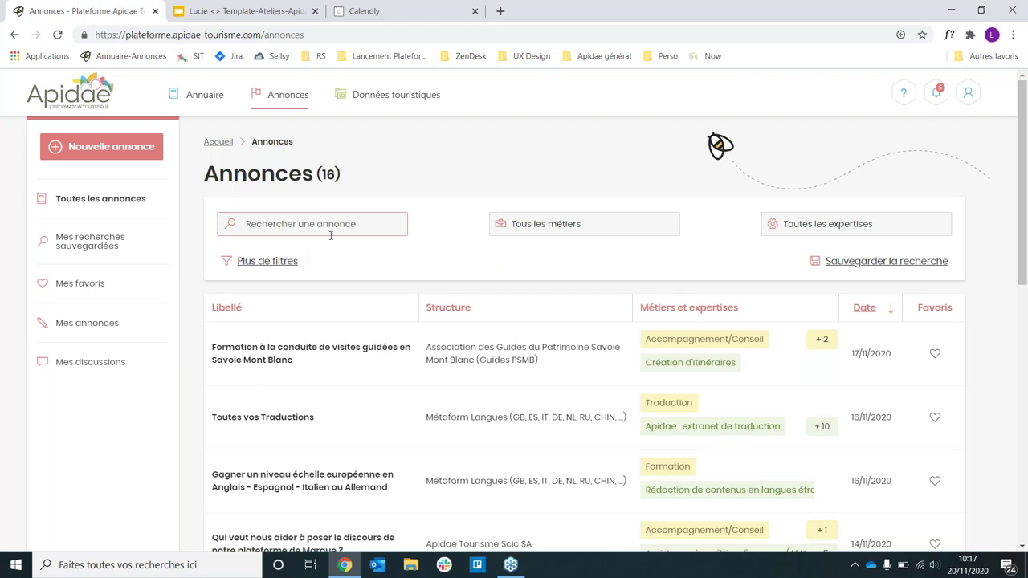
click(331, 231)
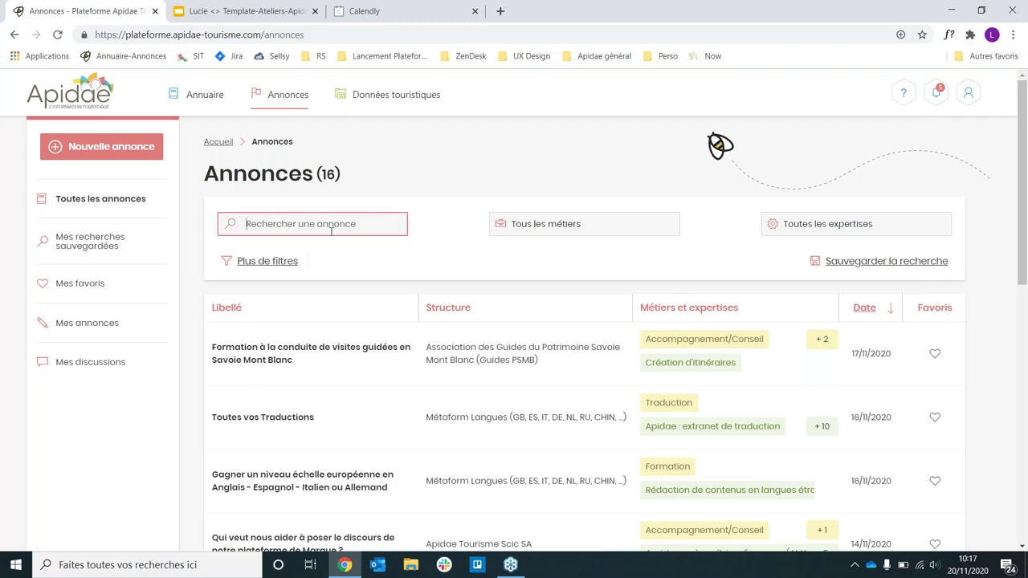
click(563, 222)
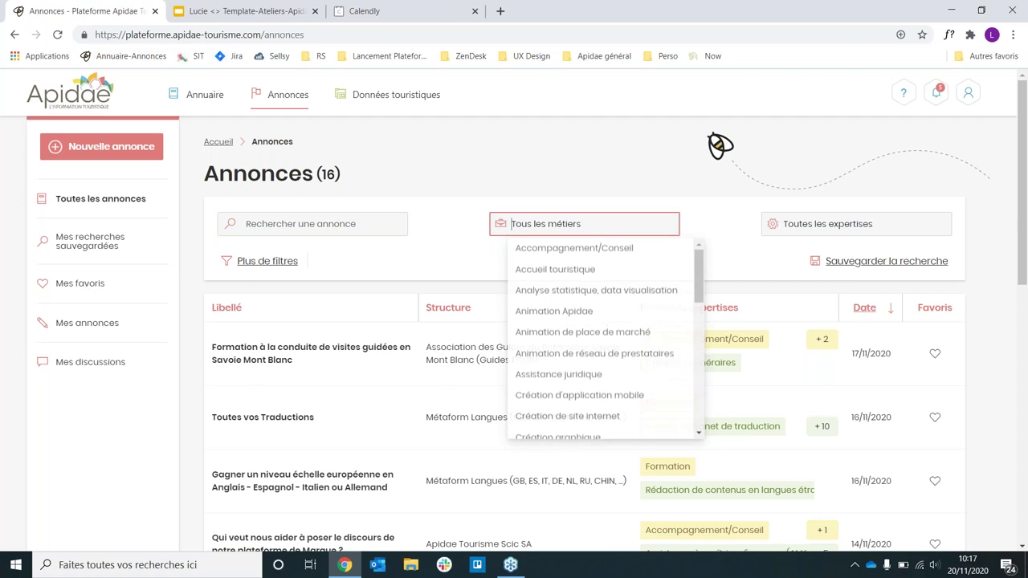
click(808, 229)
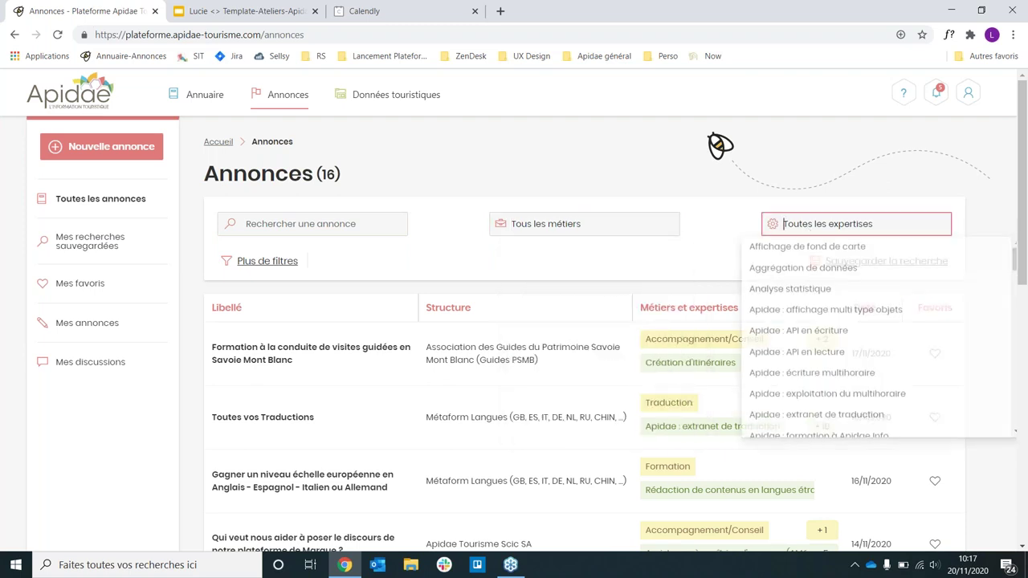
click(735, 236)
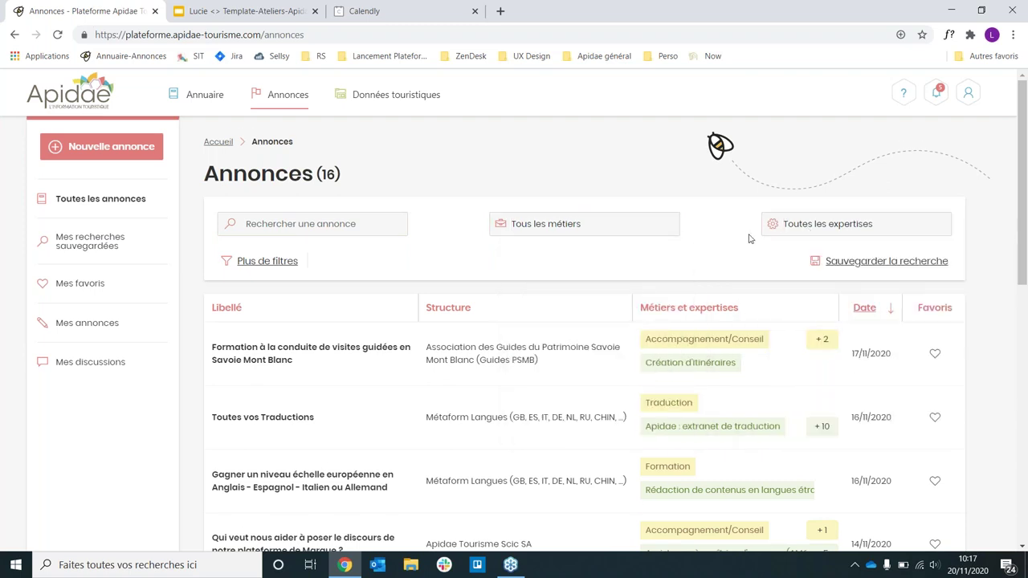
Locate the option to save an announcement search, and view the saved announcement searches and the favourite announcements
scroll(749, 238, down, 1)
scroll(836, 241, down, 1)
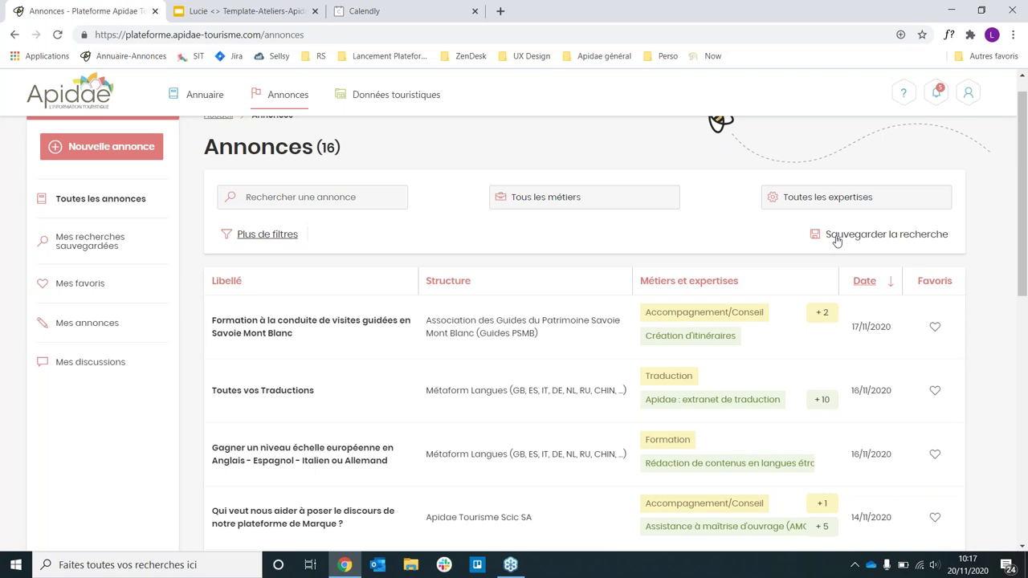
click(117, 249)
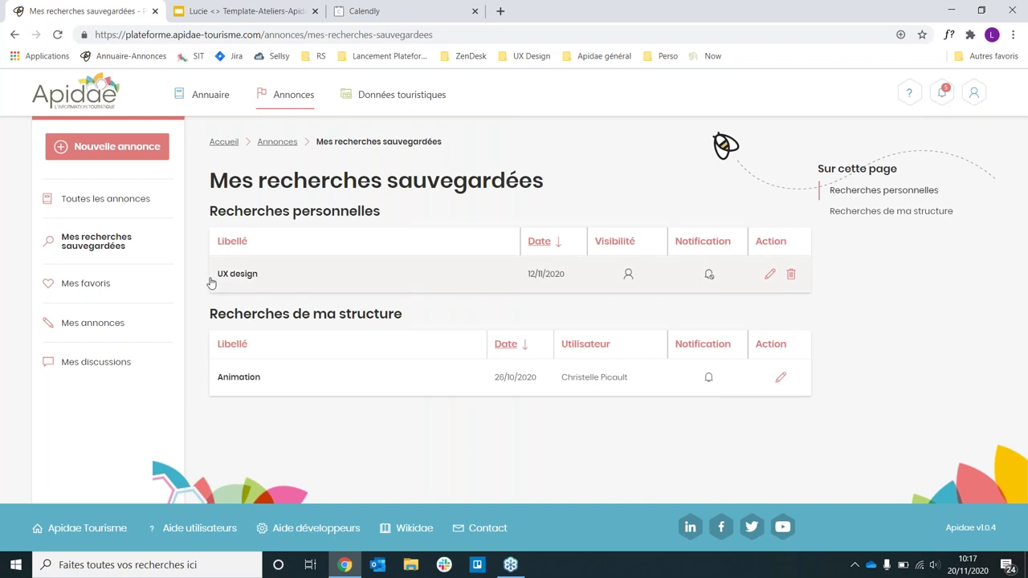
click(101, 289)
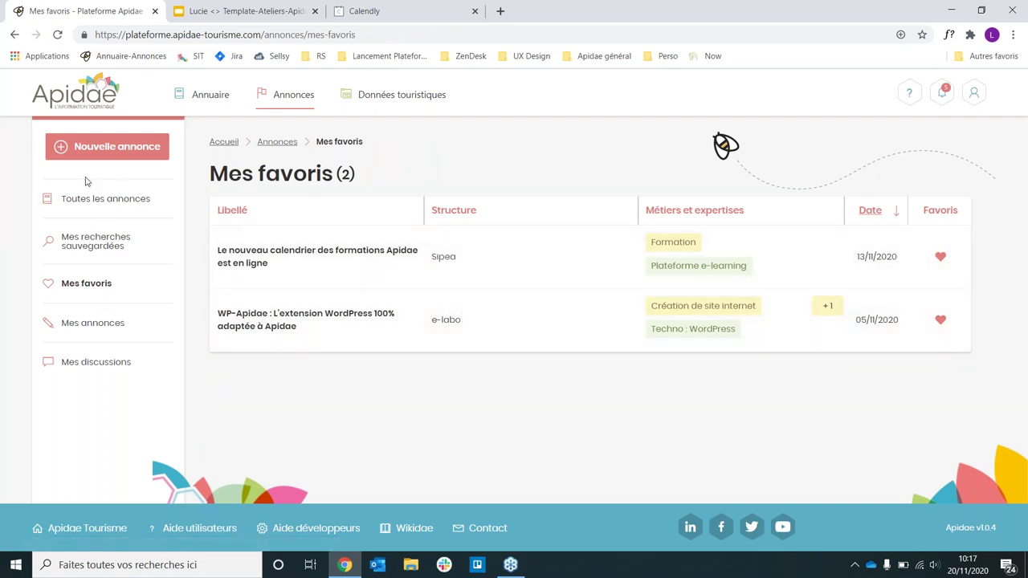
Start a new announcement and look over its title, description, trades, expertise, additional information and document fields
click(95, 151)
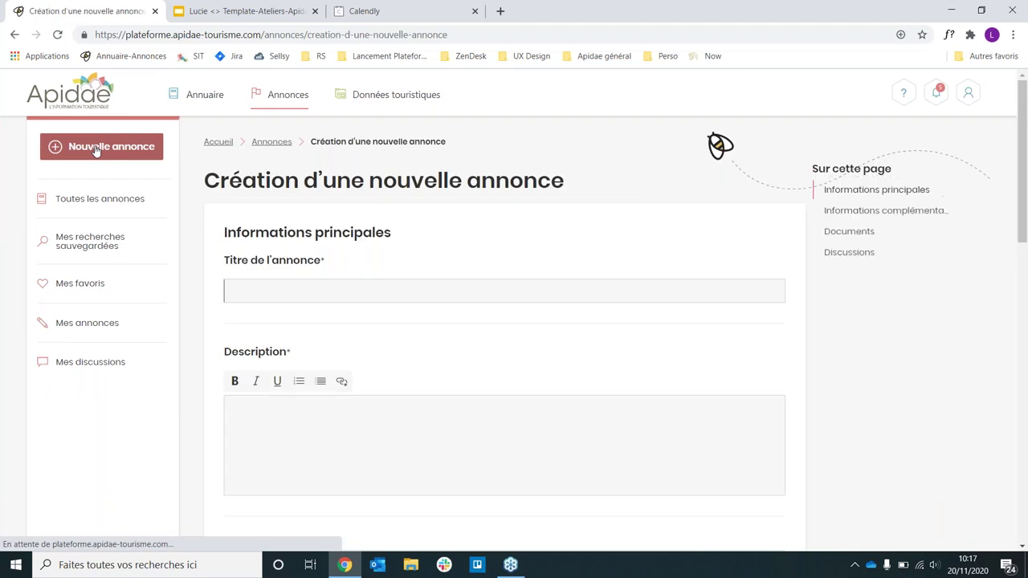
scroll(474, 224, down, 1)
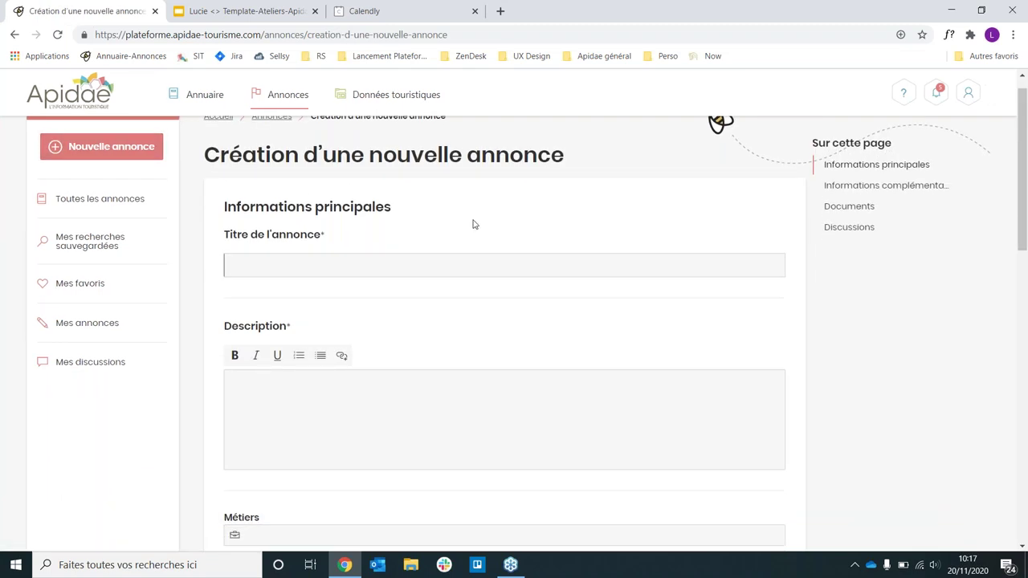
scroll(459, 262, down, 3)
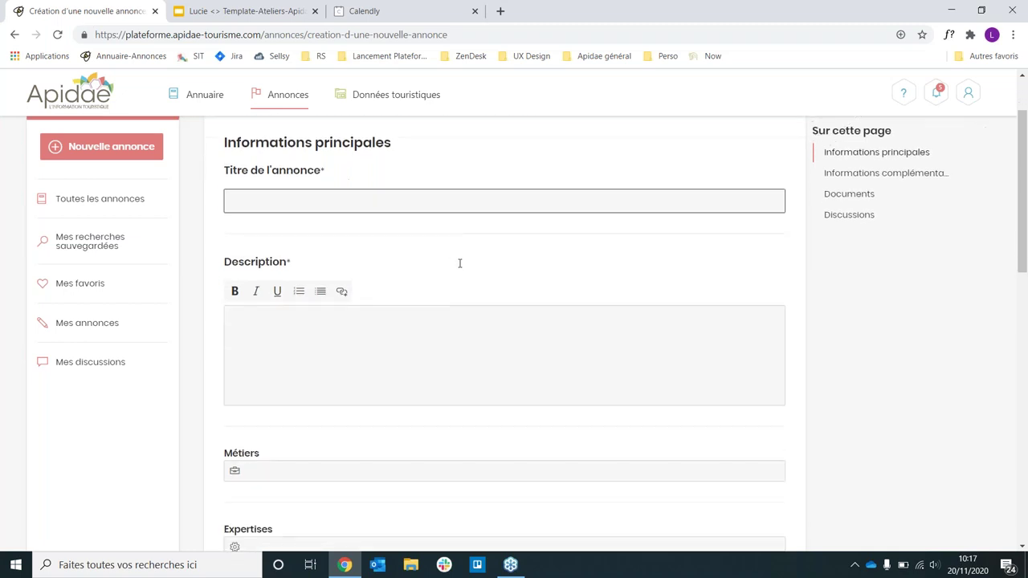
scroll(440, 323, down, 2)
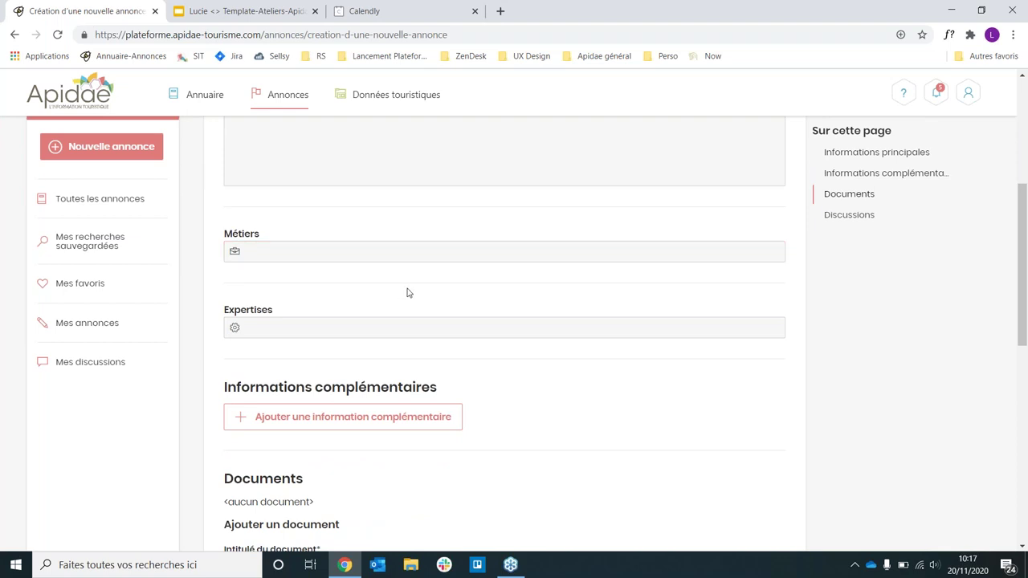
scroll(475, 417, down, 1)
scroll(476, 417, down, 2)
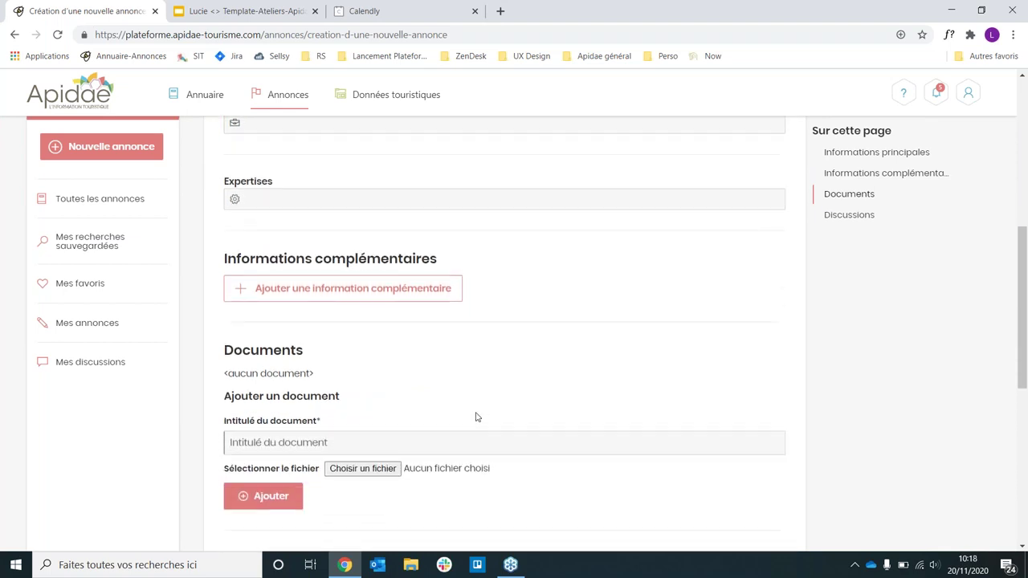
scroll(475, 414, down, 1)
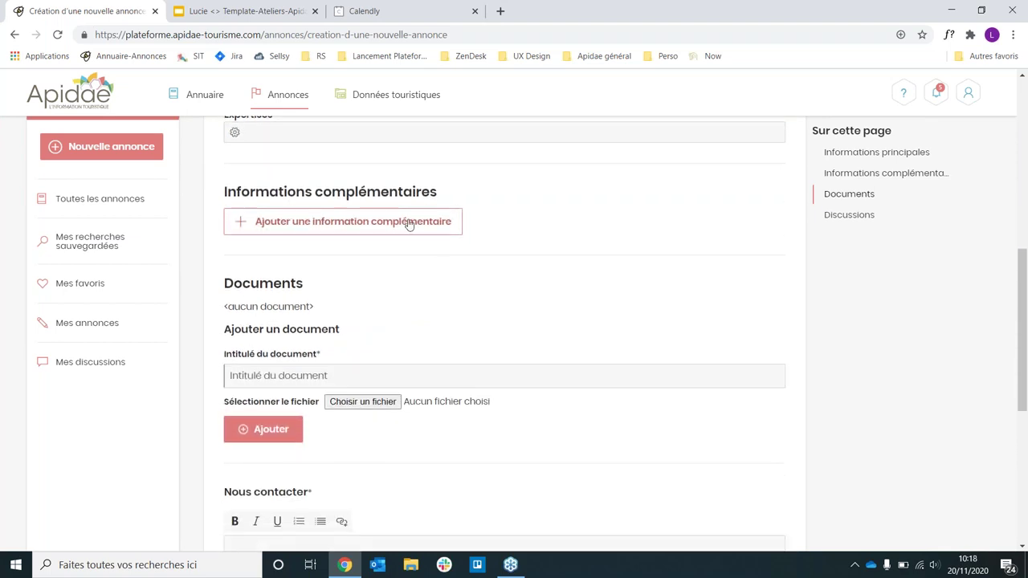
Look over the types of additional information available for the announcement, pick "Personnalisé", and leave the dialog without adding anything
click(409, 222)
click(619, 243)
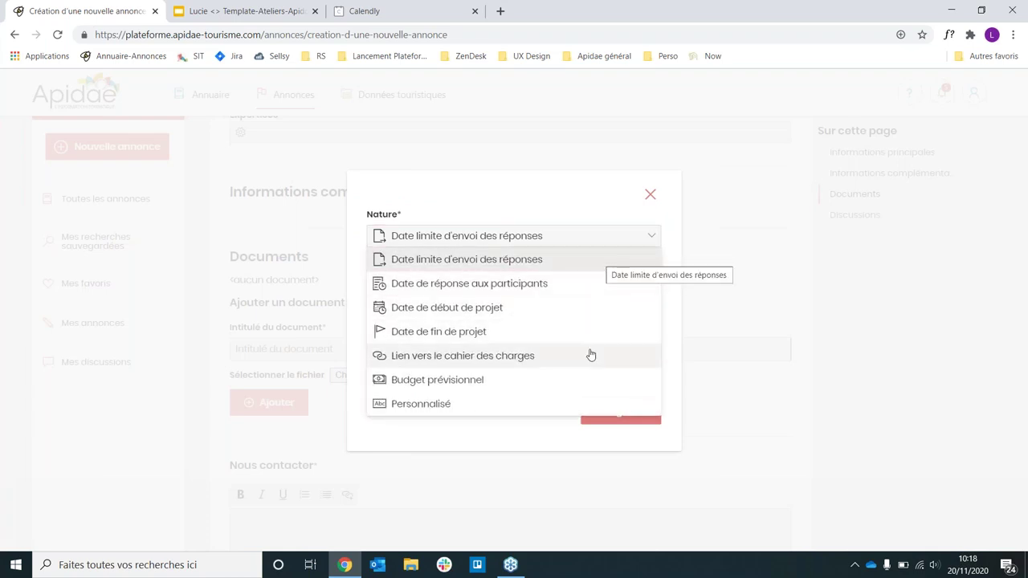
click(460, 409)
click(643, 97)
Look over the document upload, contact and discussion block settings of the blank announcement form
scroll(389, 349, down, 2)
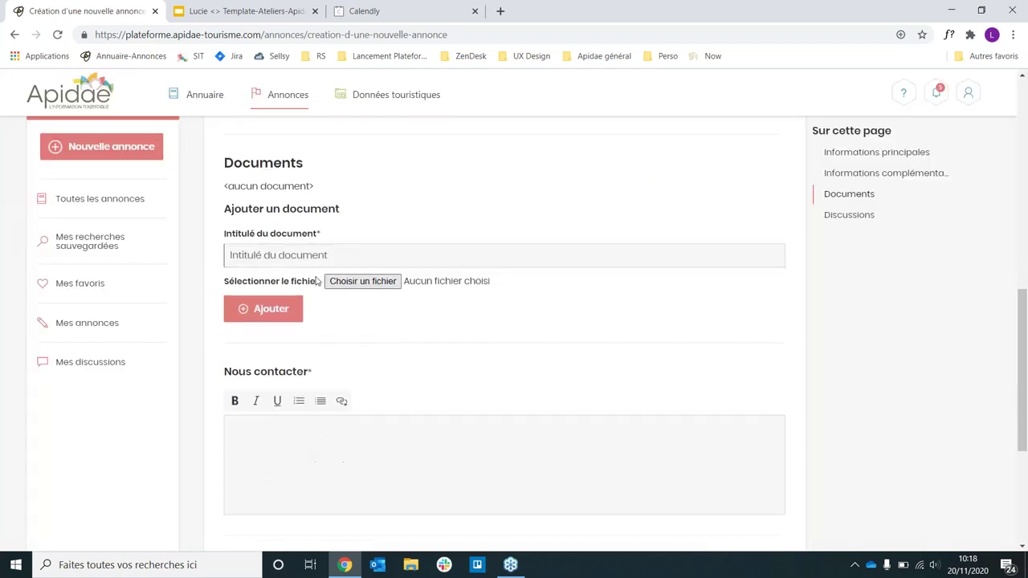
click(262, 311)
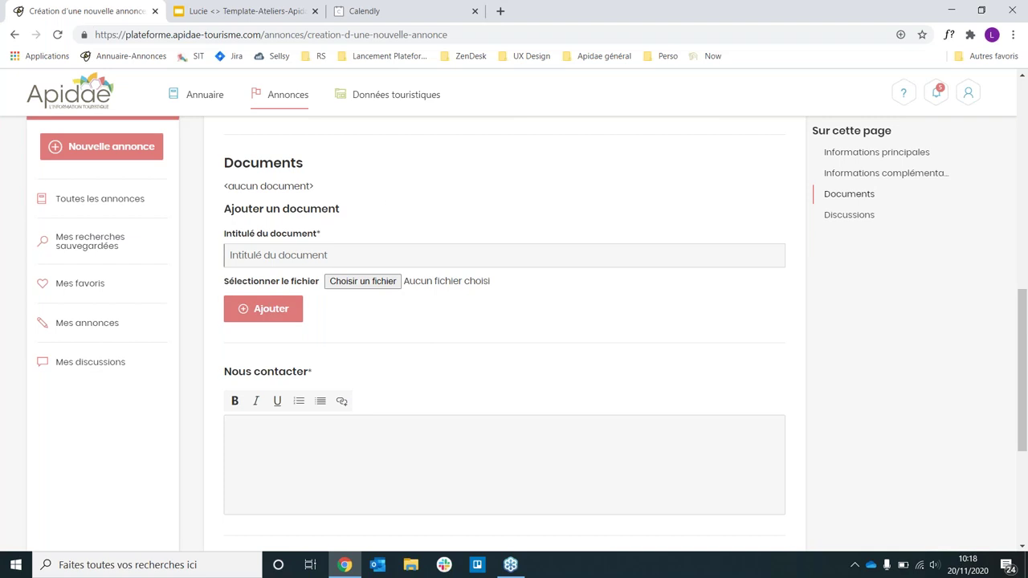
scroll(517, 321, down, 3)
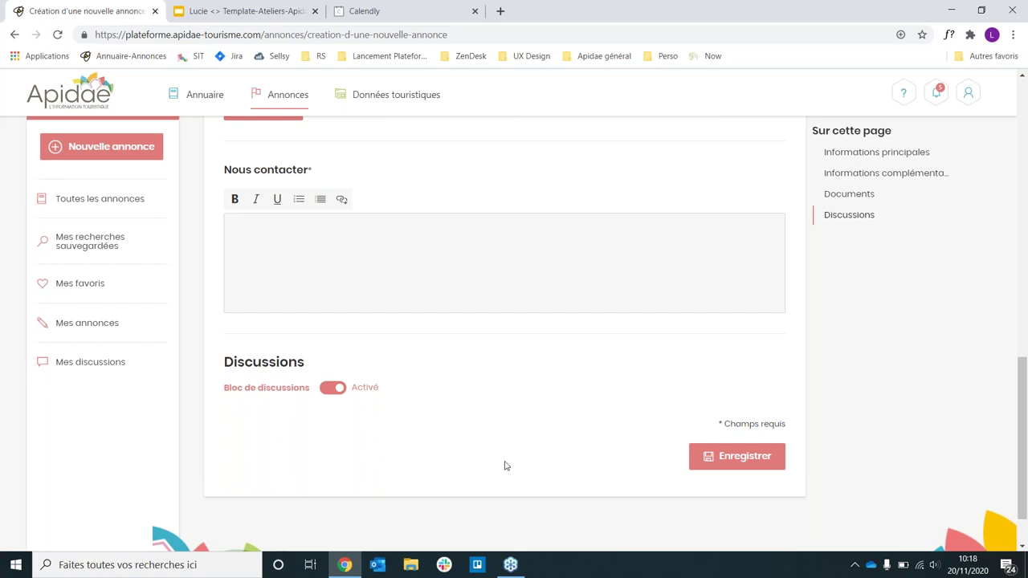
View the list of the structure's own announcements with their publication statuses
click(50, 323)
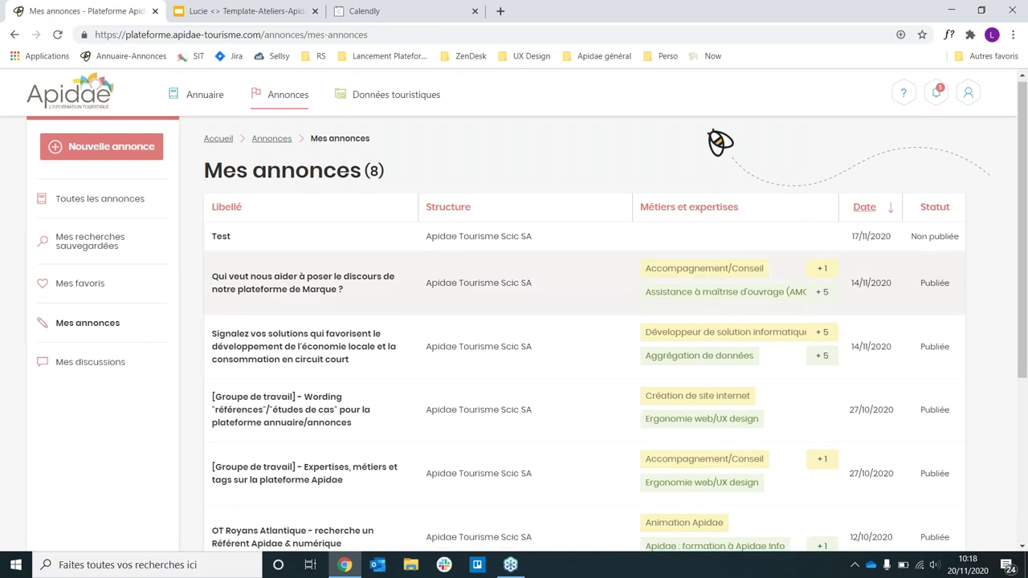
scroll(85, 333, down, 1)
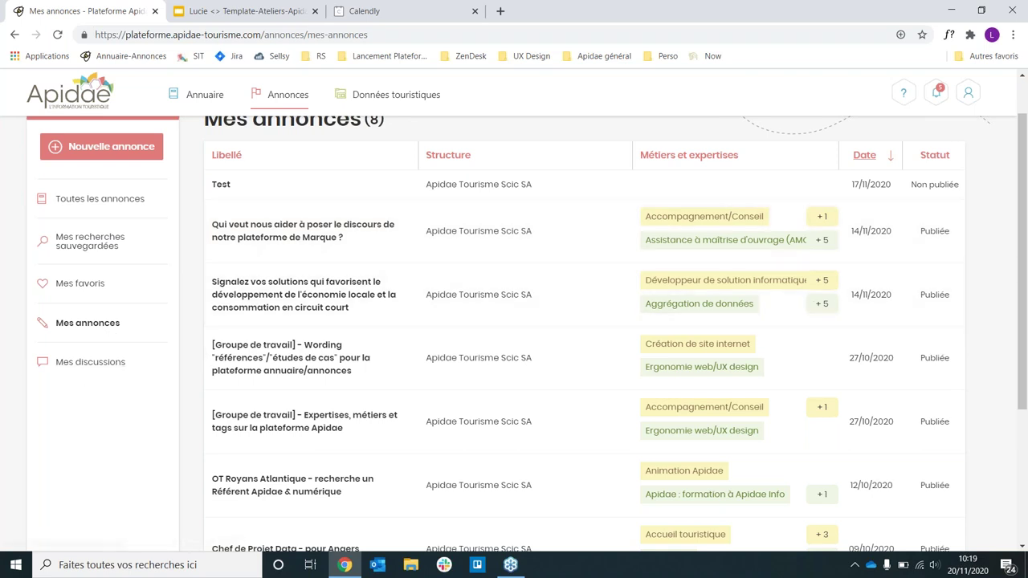
Look over the rest of the structure's own announcements and view the list of discussions
scroll(402, 321, down, 3)
scroll(318, 263, up, 3)
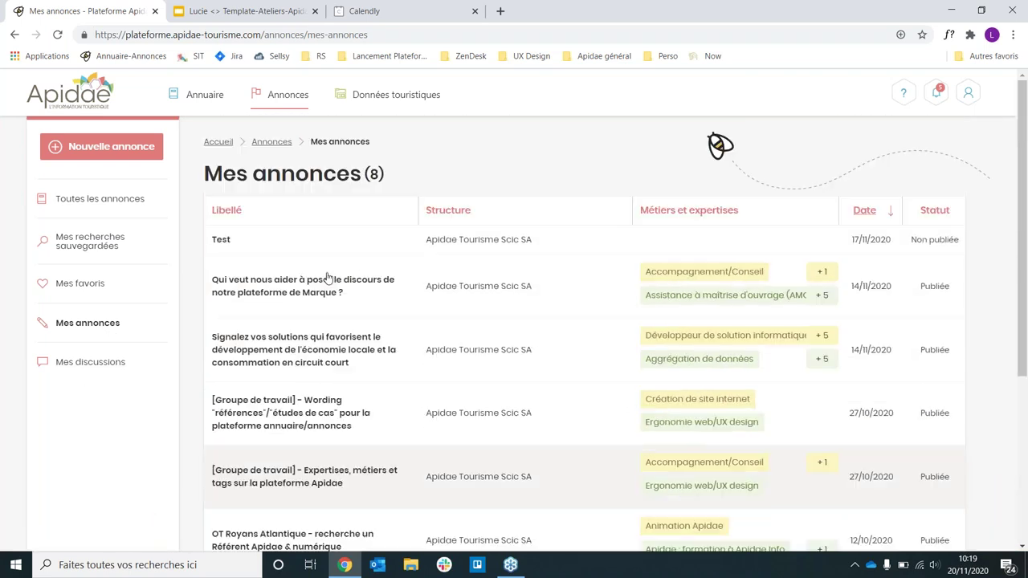
click(92, 363)
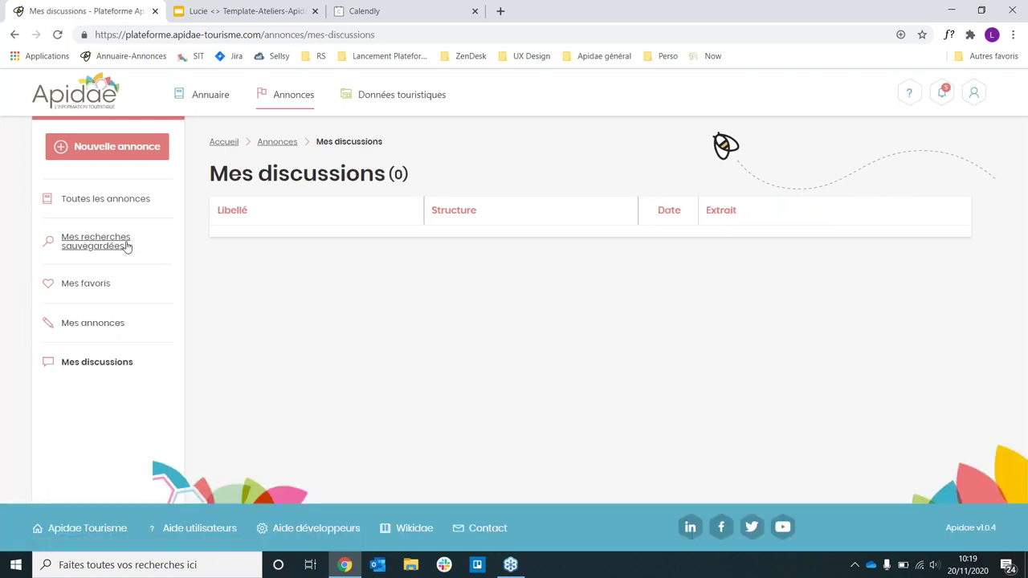
From the list of all announcements, open "Formation à la conduite de visites guidées en Savoie Mont Blanc" and read its description, trades, expertise and discussion block
click(96, 200)
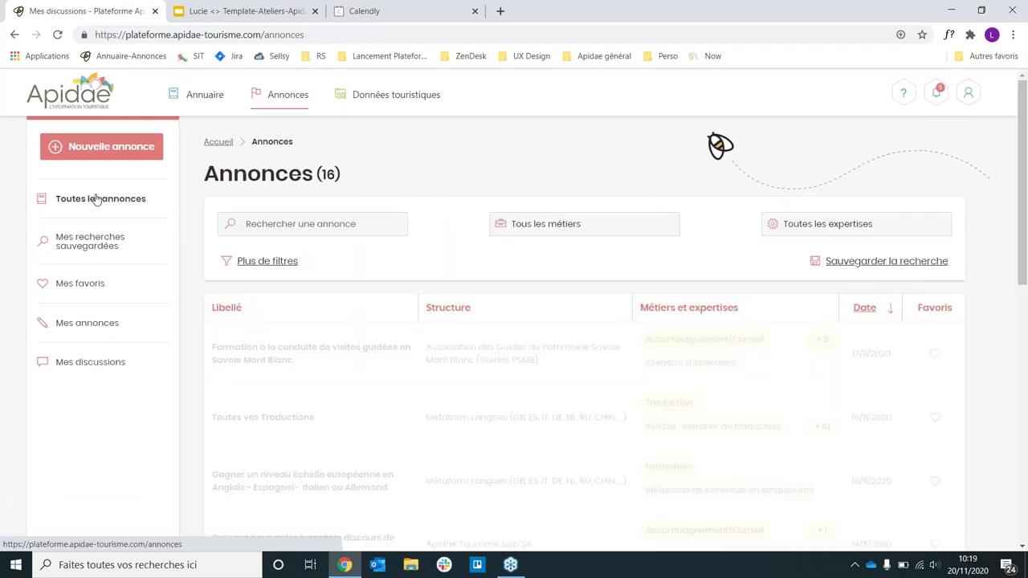
scroll(391, 357, down, 1)
click(365, 217)
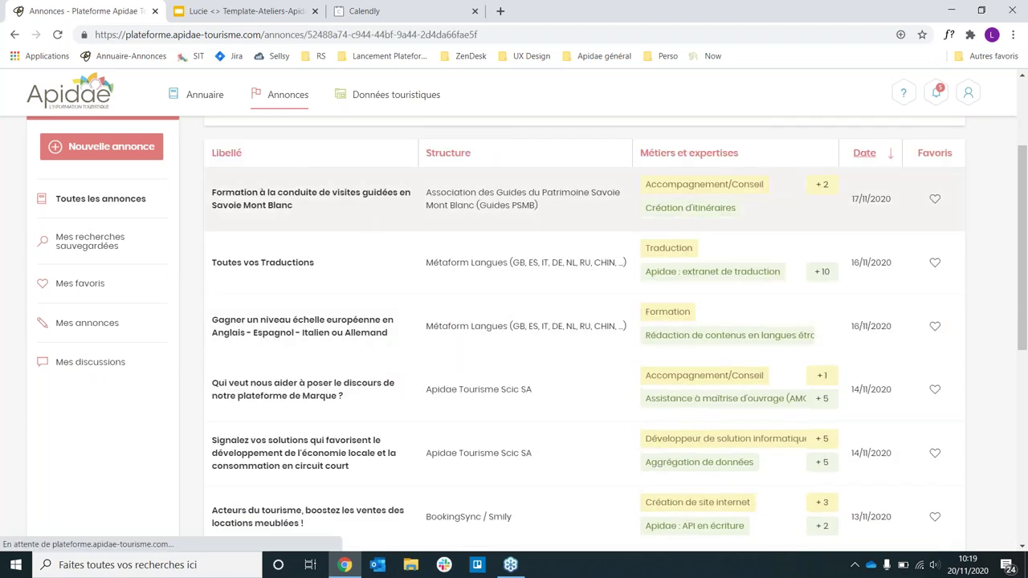
scroll(406, 283, down, 1)
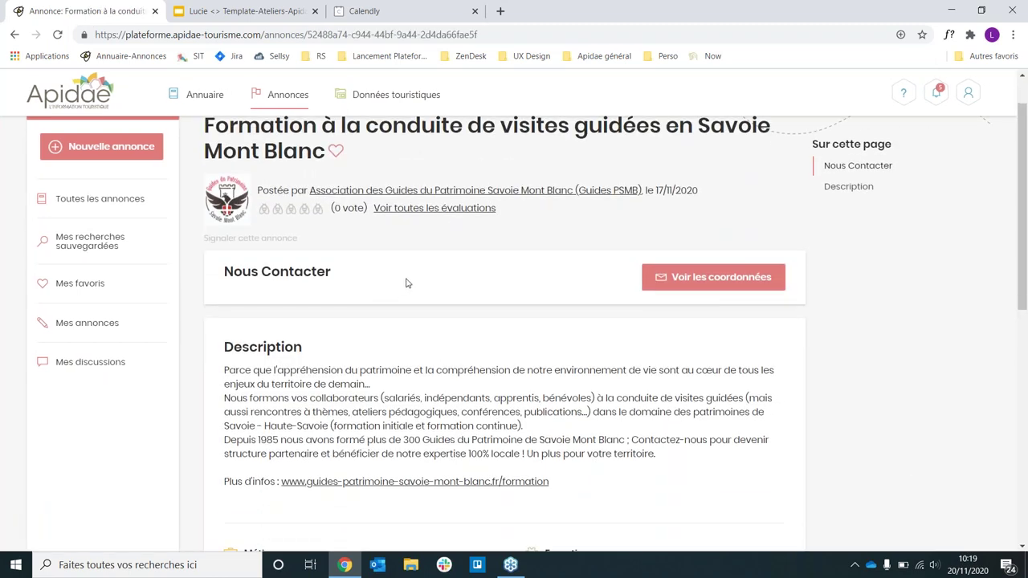
scroll(405, 288, down, 3)
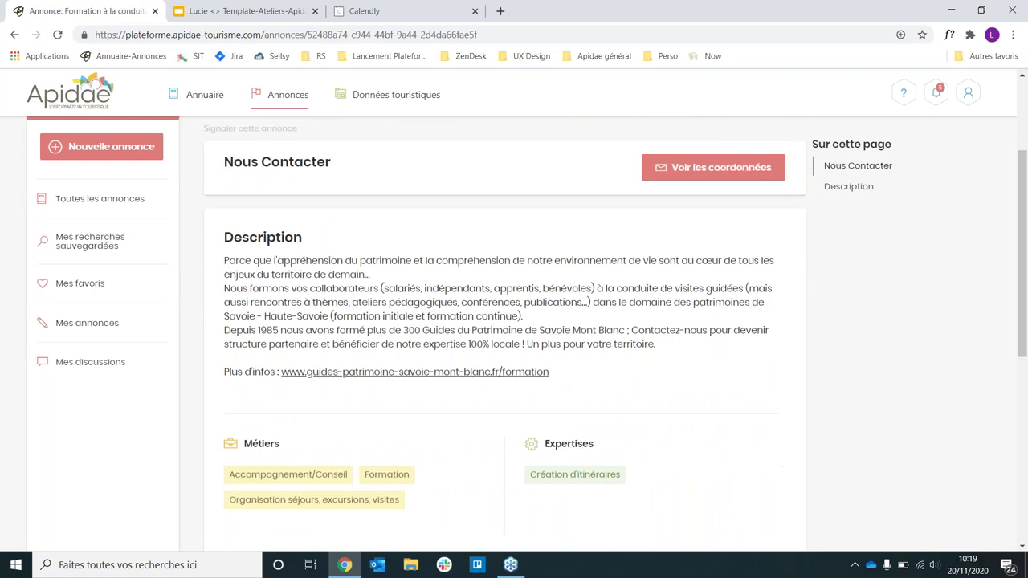
scroll(329, 273, down, 1)
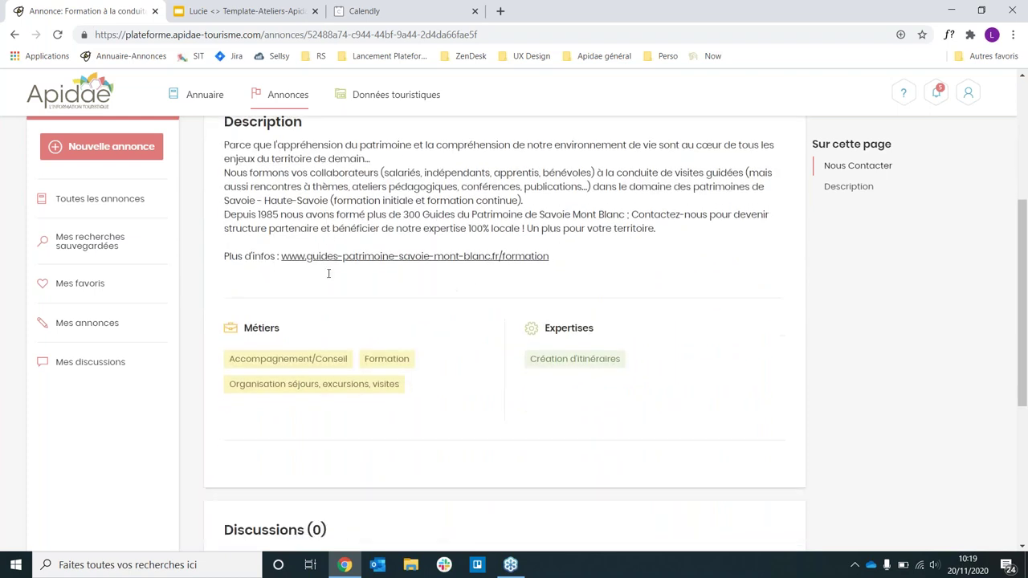
scroll(486, 353, down, 2)
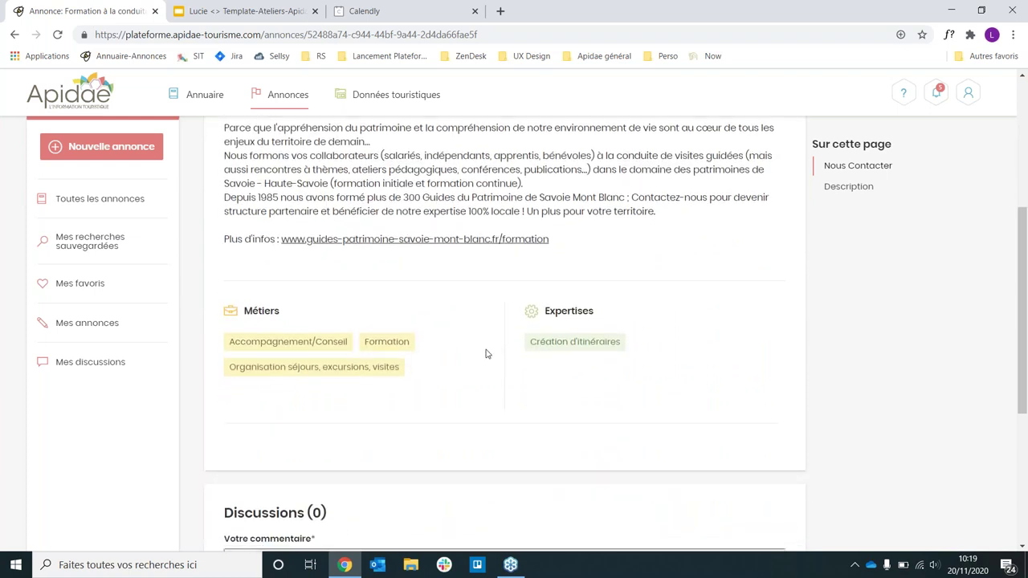
scroll(580, 301, down, 3)
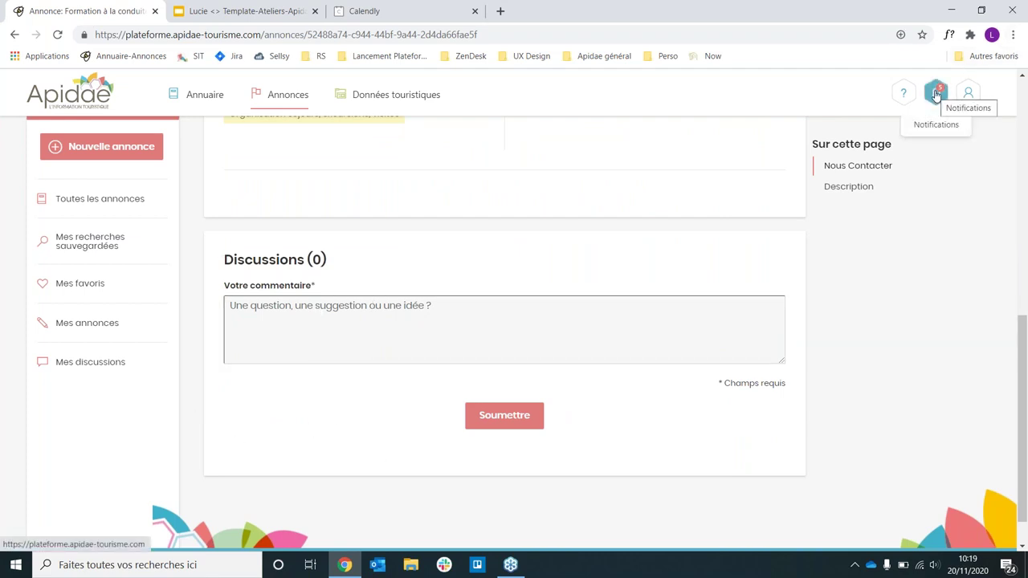
Return to the top of the announcement and view the user account options, including the notification centre
scroll(672, 229, up, 2)
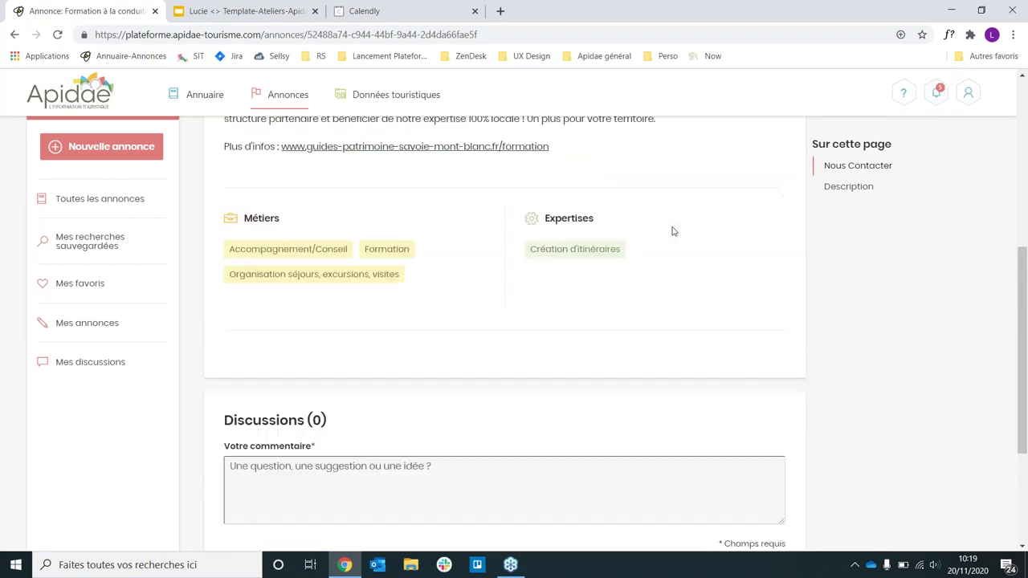
scroll(672, 230, up, 5)
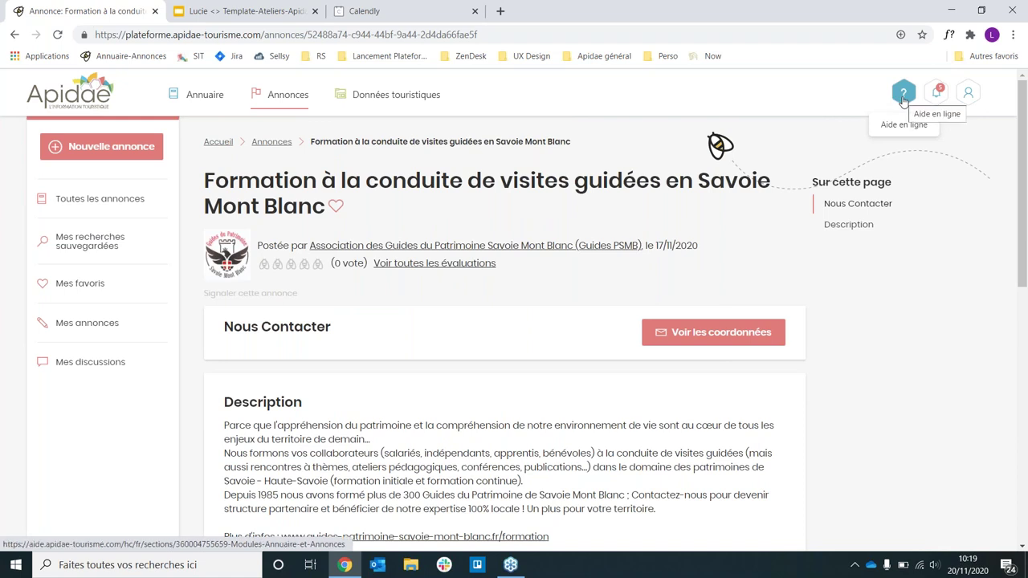
click(968, 93)
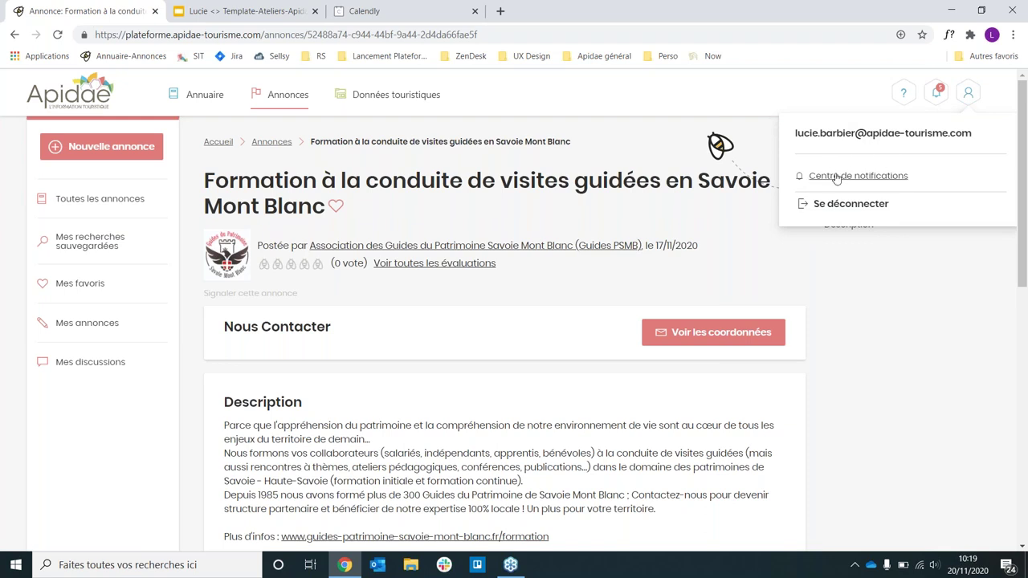
click(800, 102)
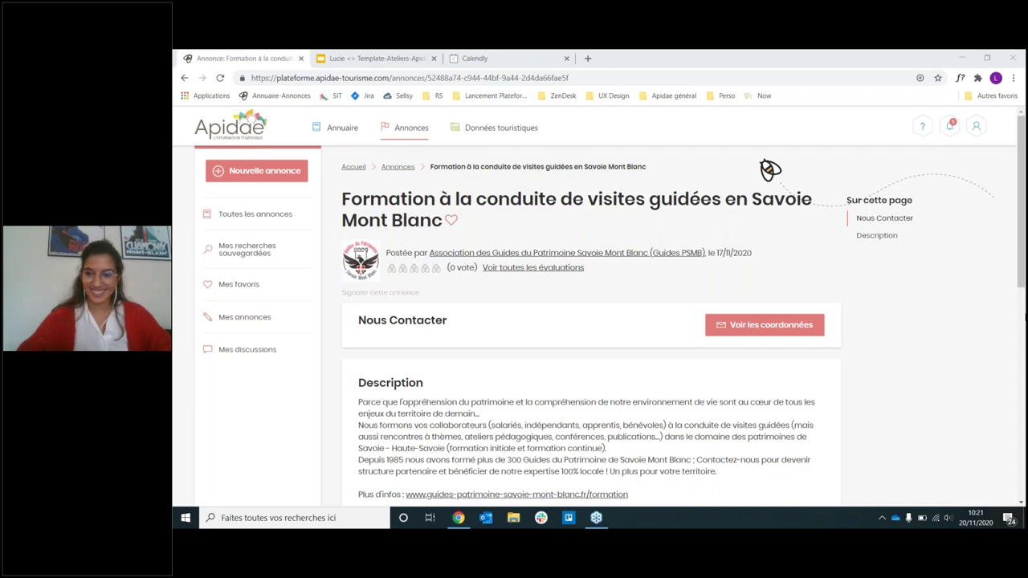
click(1004, 351)
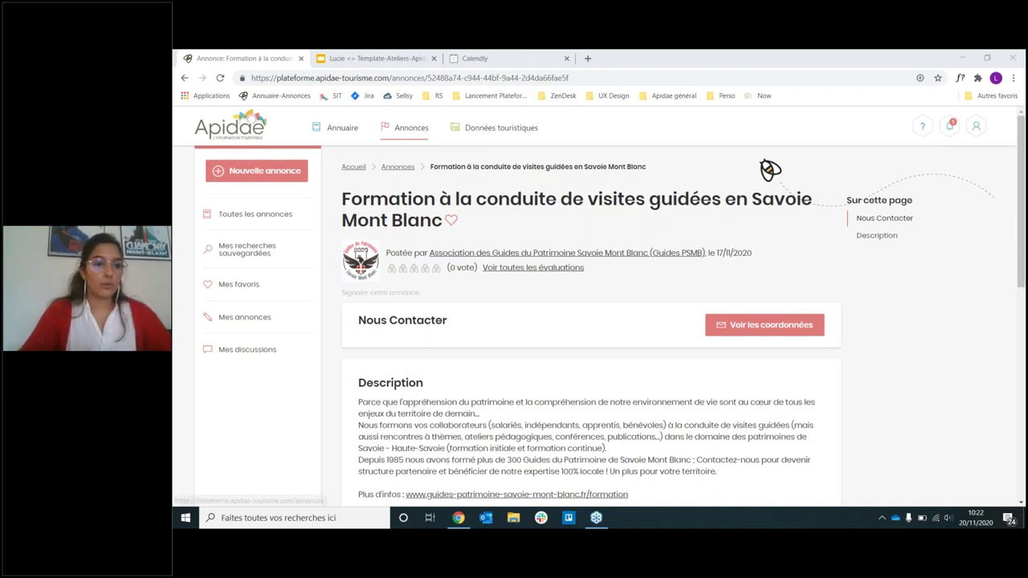
Return to the platform's home page and sign out of the account
click(239, 120)
click(977, 132)
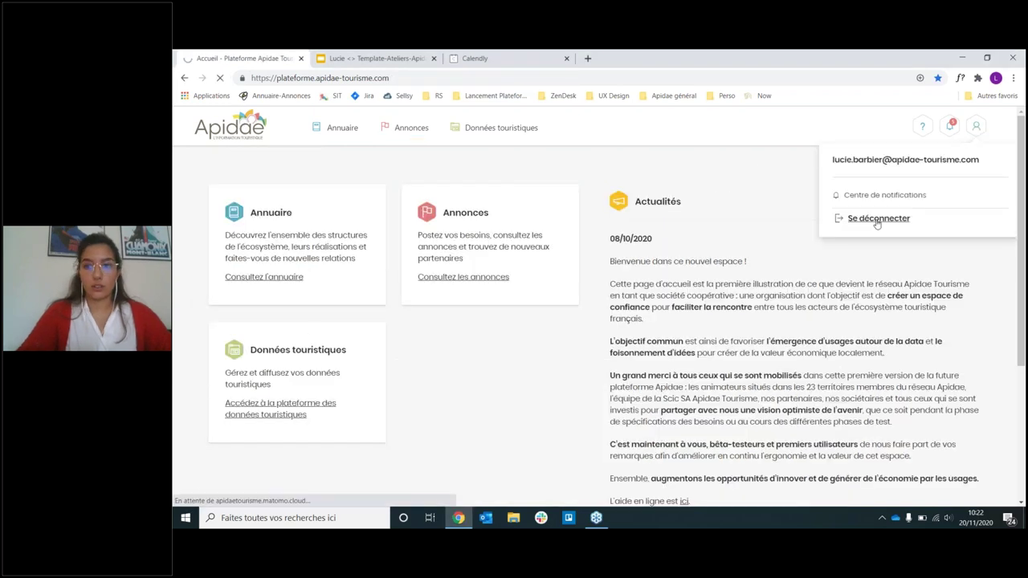
click(877, 222)
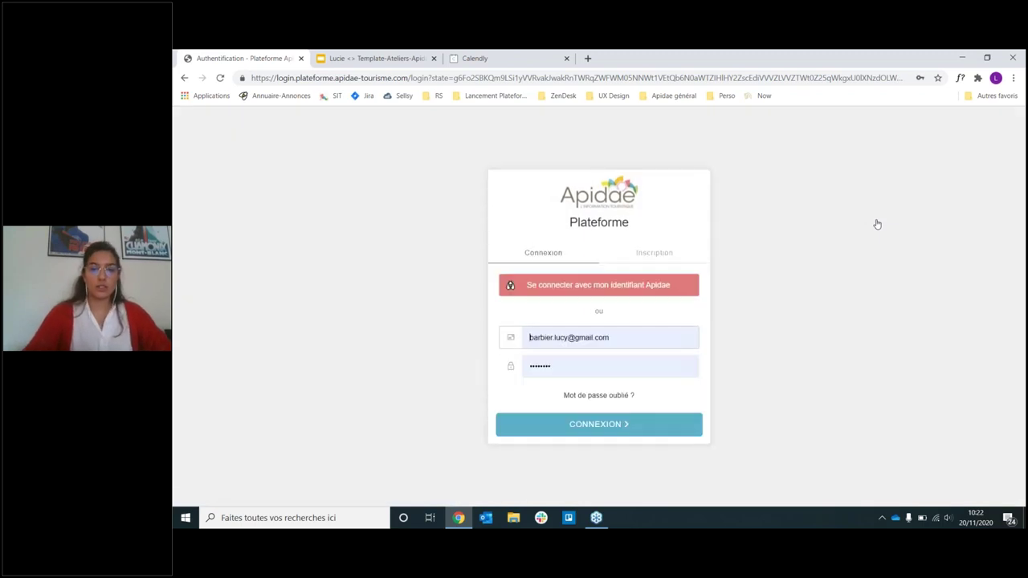
View the registration form for new accounts, clearing its prefilled e-mail address
click(657, 254)
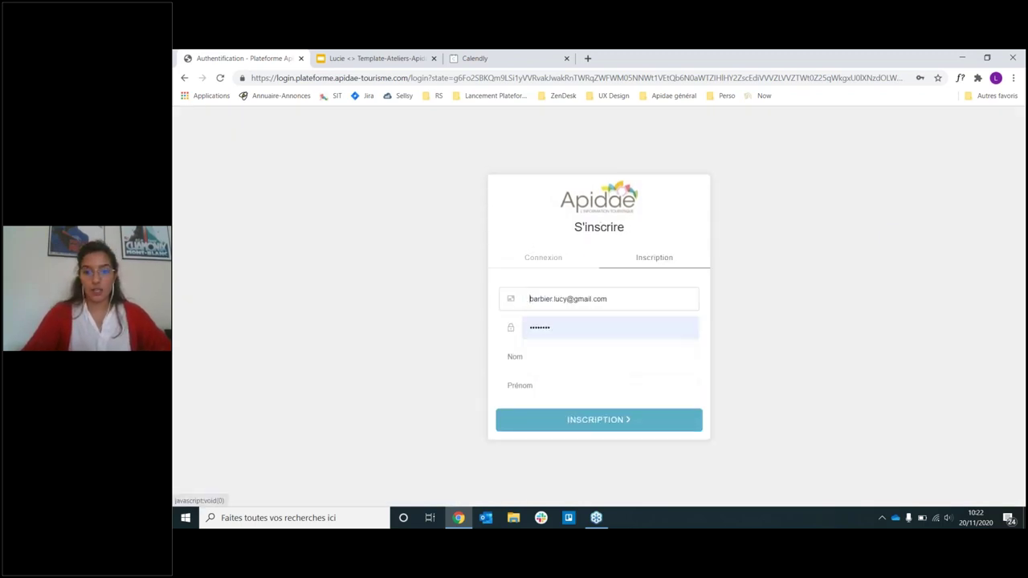
click(565, 294)
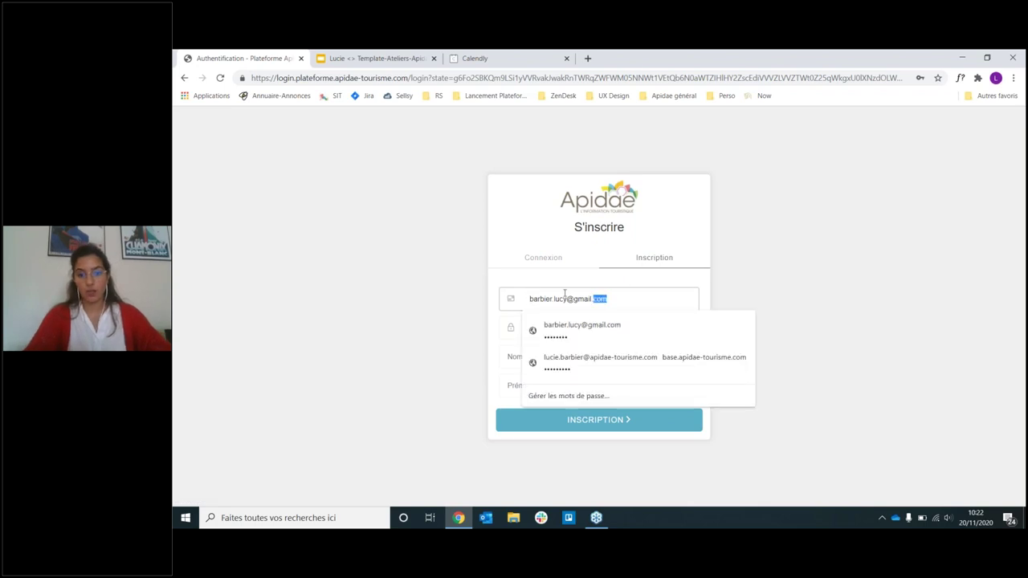
drag(564, 294, 460, 289)
key(BackSpace)
click(526, 238)
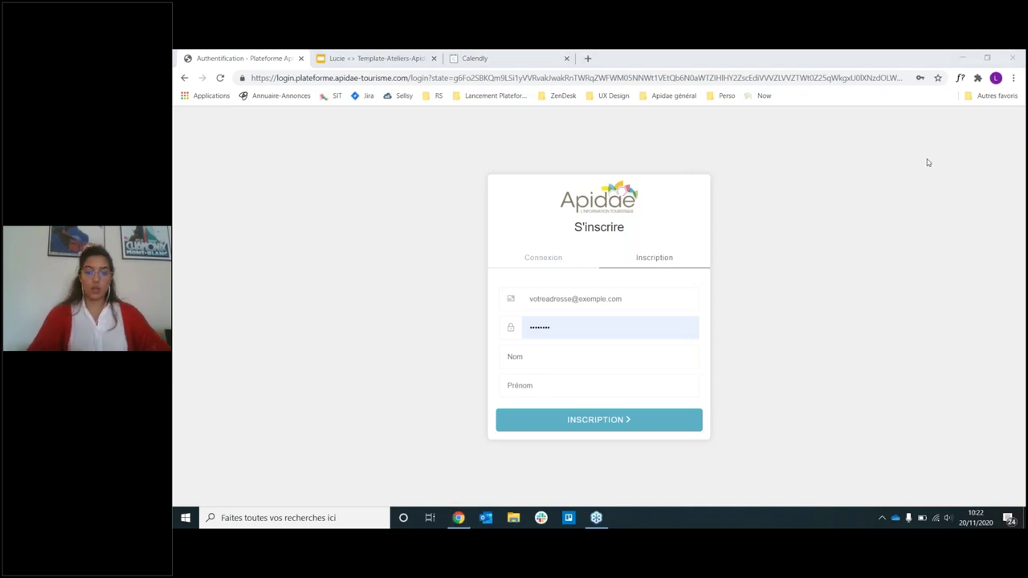
Sign back in with the prefilled account credentials and open the directory of structures
click(530, 256)
click(599, 424)
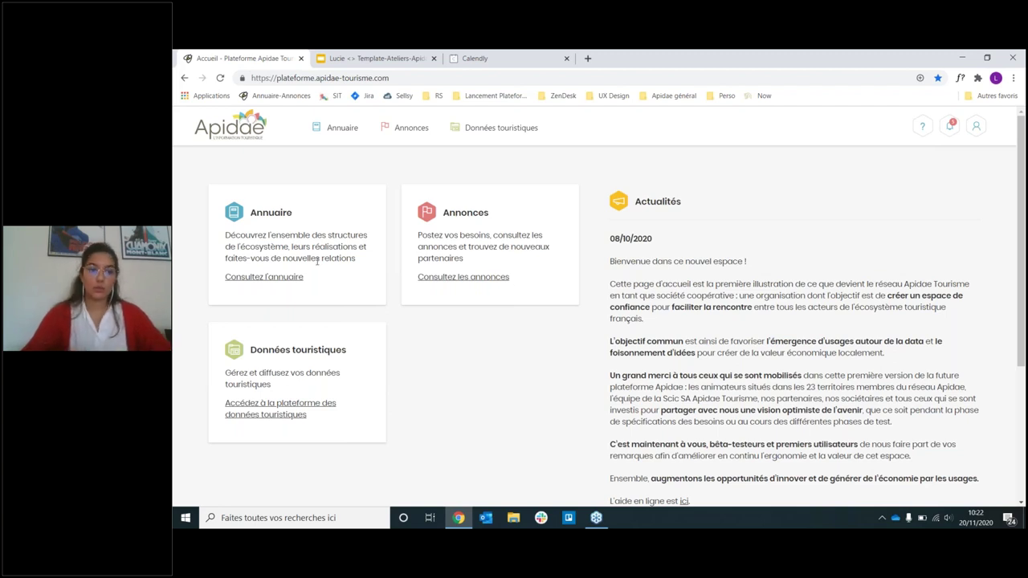
click(278, 284)
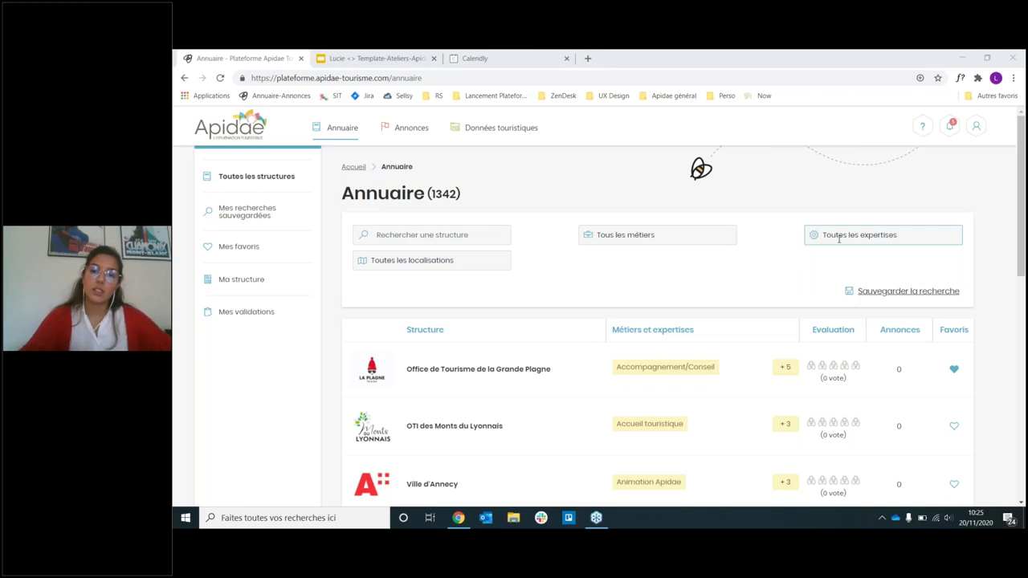
Look through the trades available for filtering the directory of structures
click(597, 234)
scroll(676, 317, down, 5)
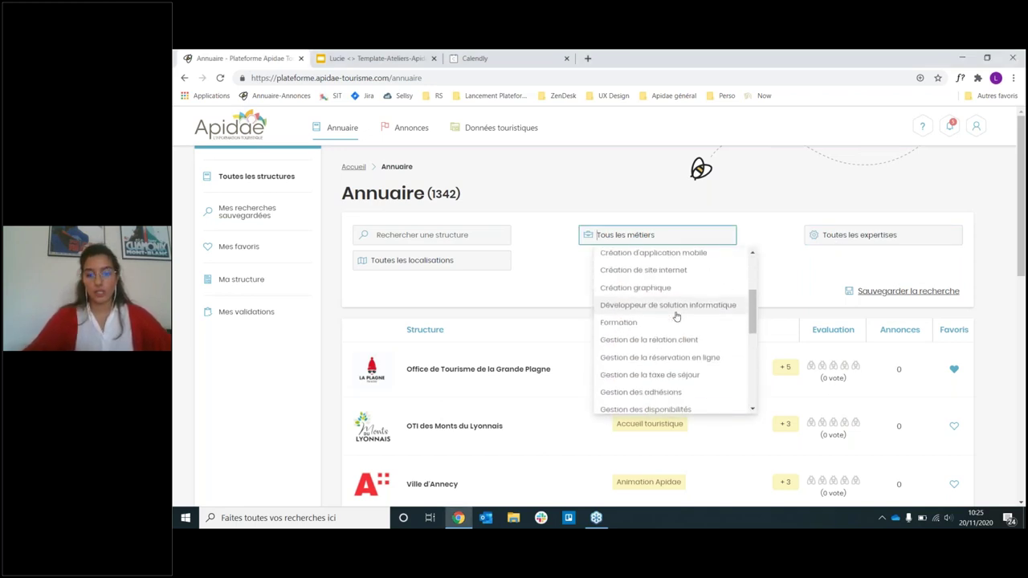
scroll(676, 317, up, 3)
scroll(676, 317, up, 3)
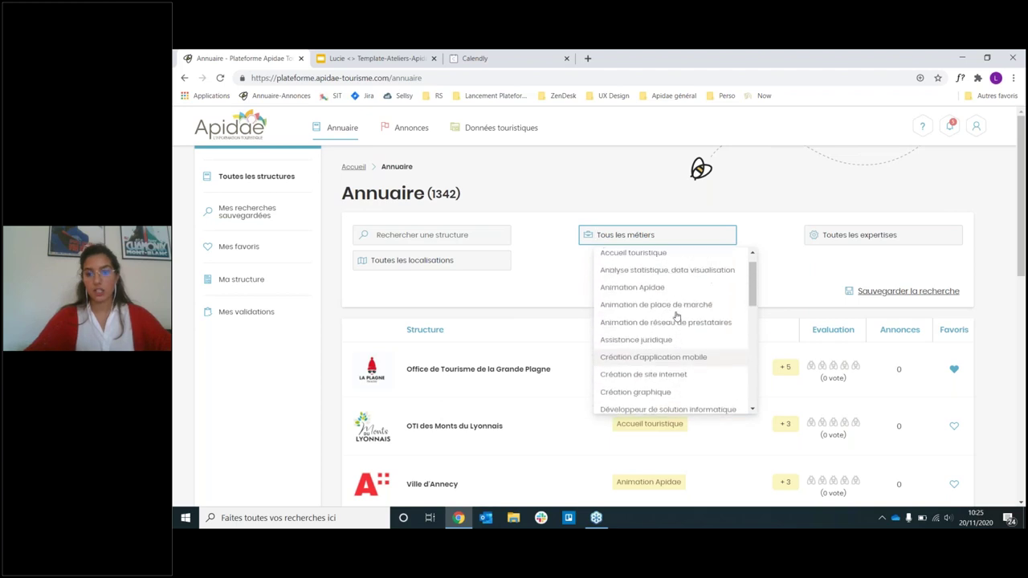
Look through the expertise options available for filtering the directory, including the Apidae-specific ones, and leave the filter unset
click(882, 237)
scroll(873, 277, down, 1)
scroll(844, 271, up, 1)
click(748, 280)
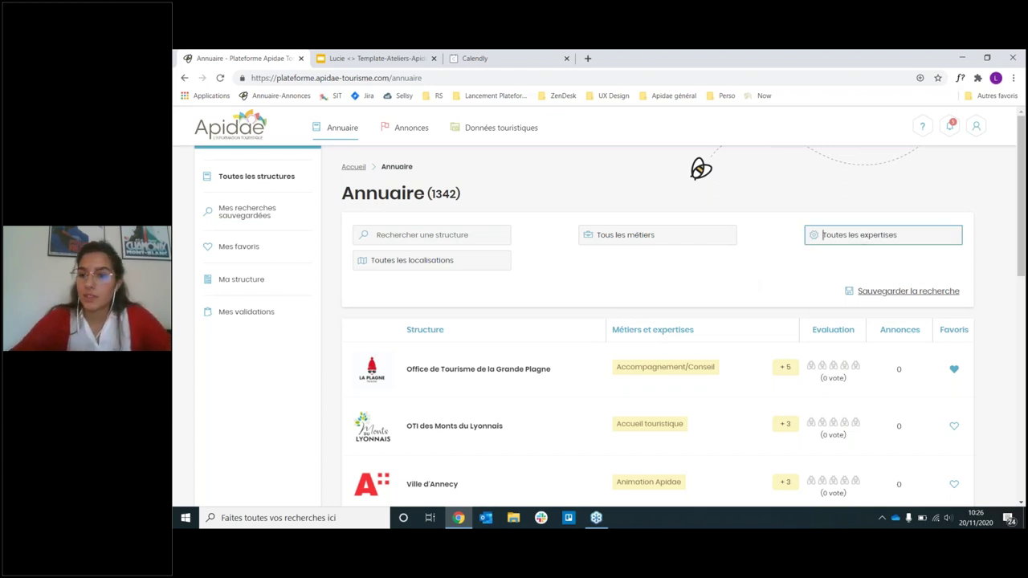
click(865, 233)
scroll(851, 273, down, 1)
scroll(851, 273, down, 5)
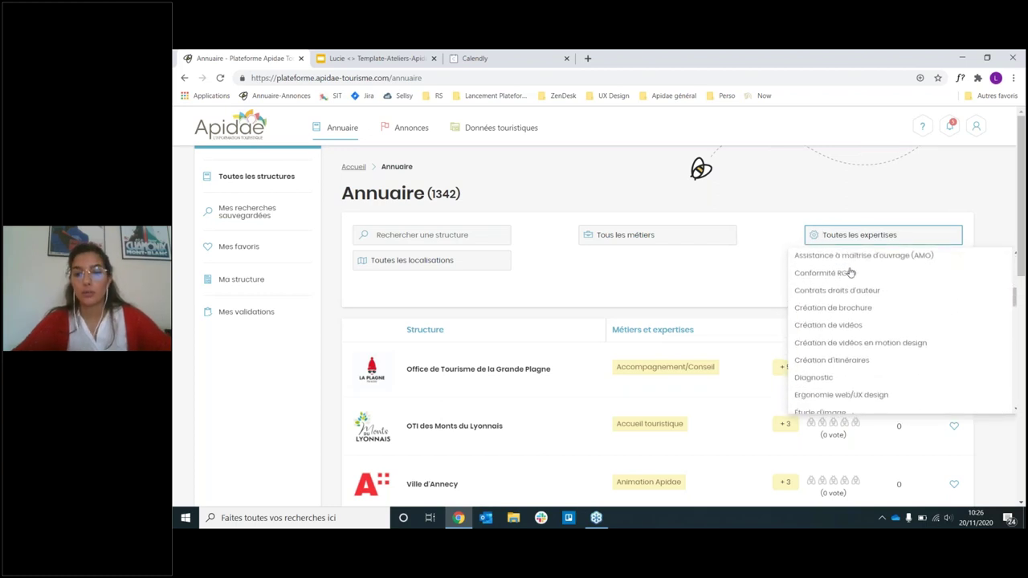
scroll(851, 275, up, 3)
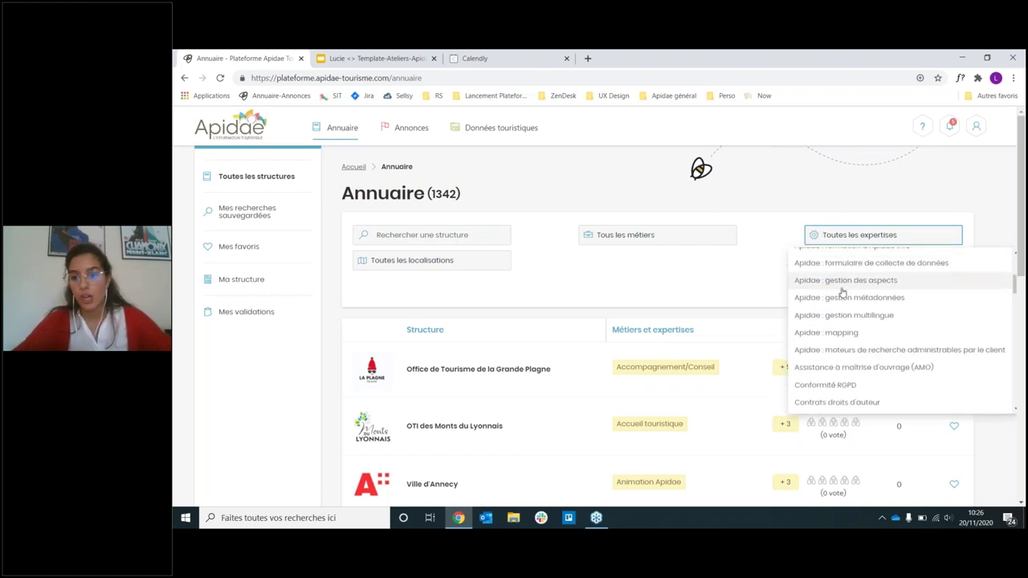
scroll(842, 298, down, 2)
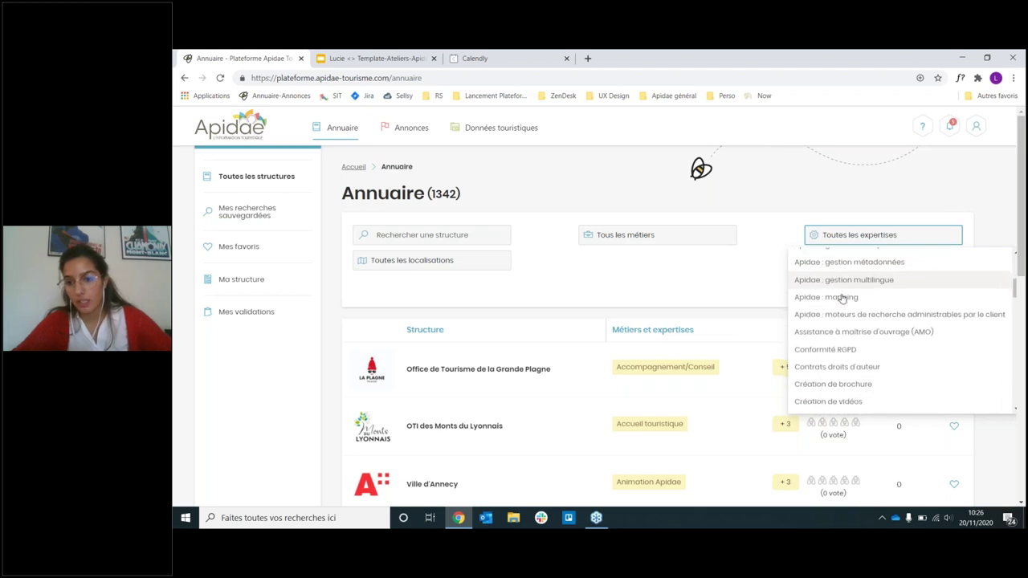
scroll(862, 281, up, 2)
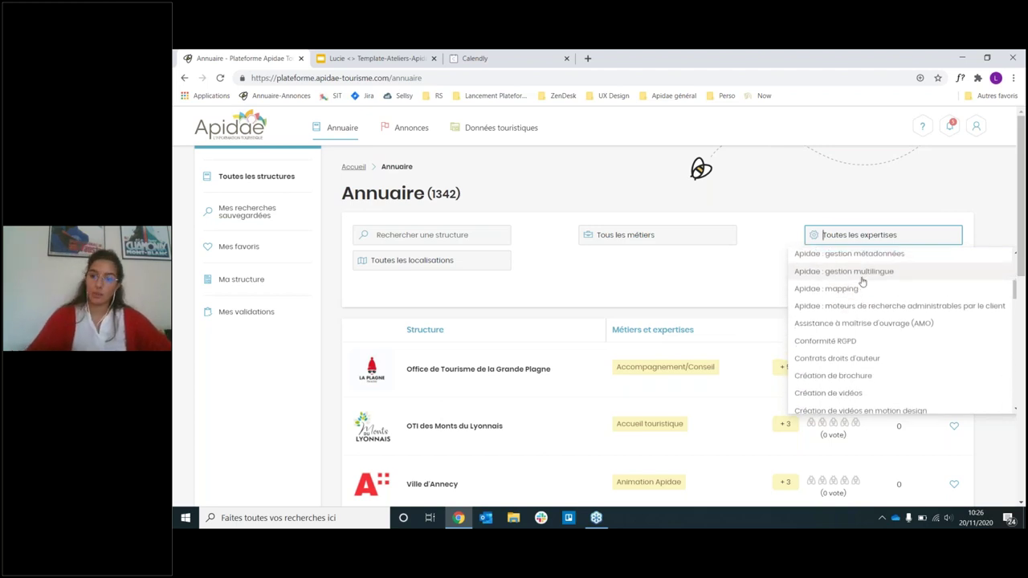
scroll(863, 281, up, 3)
click(751, 295)
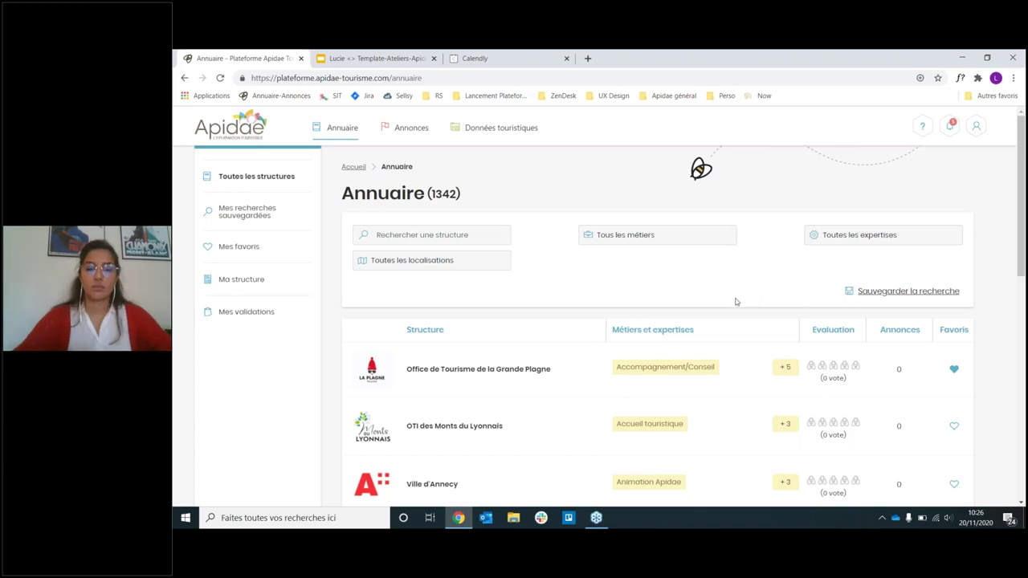
click(542, 518)
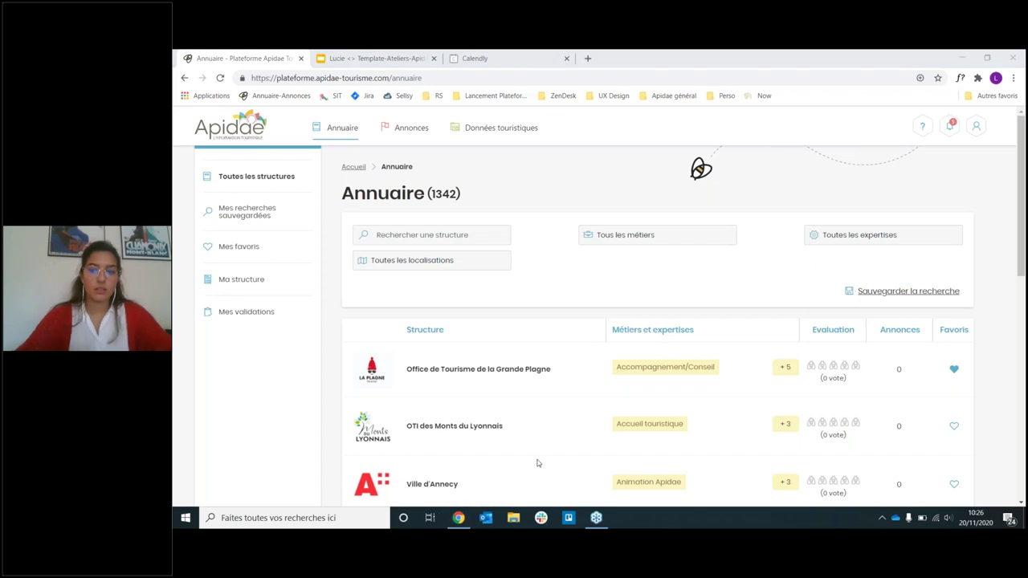